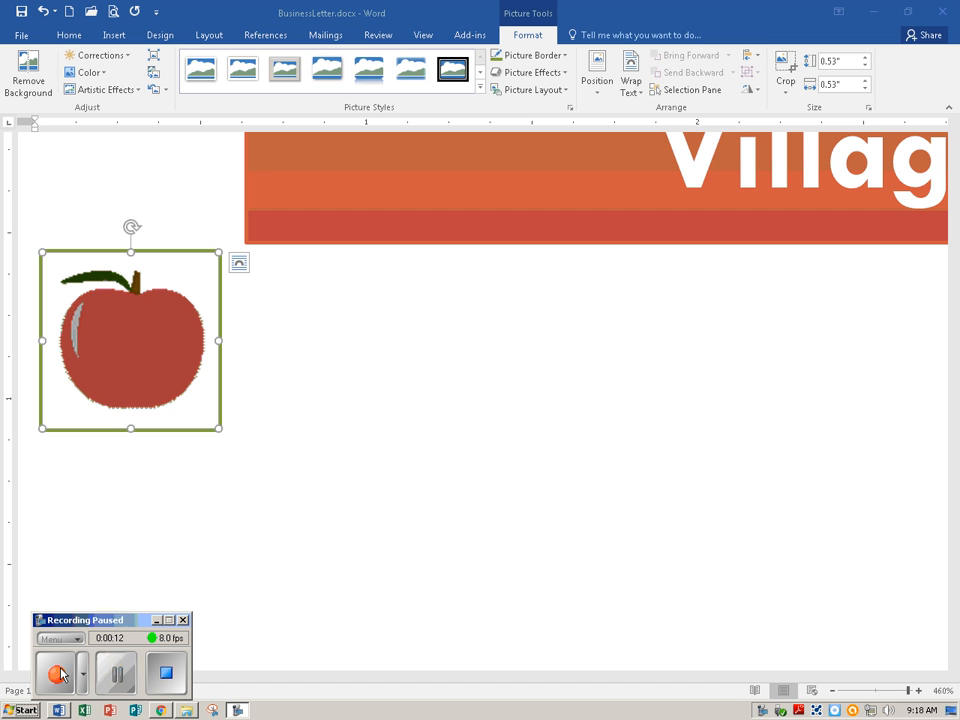
Set the apple picture's text wrapping to In Front of Text and move it against the left end of the orange banner
{"action": "left_click", "coordinate": [62, 674]}
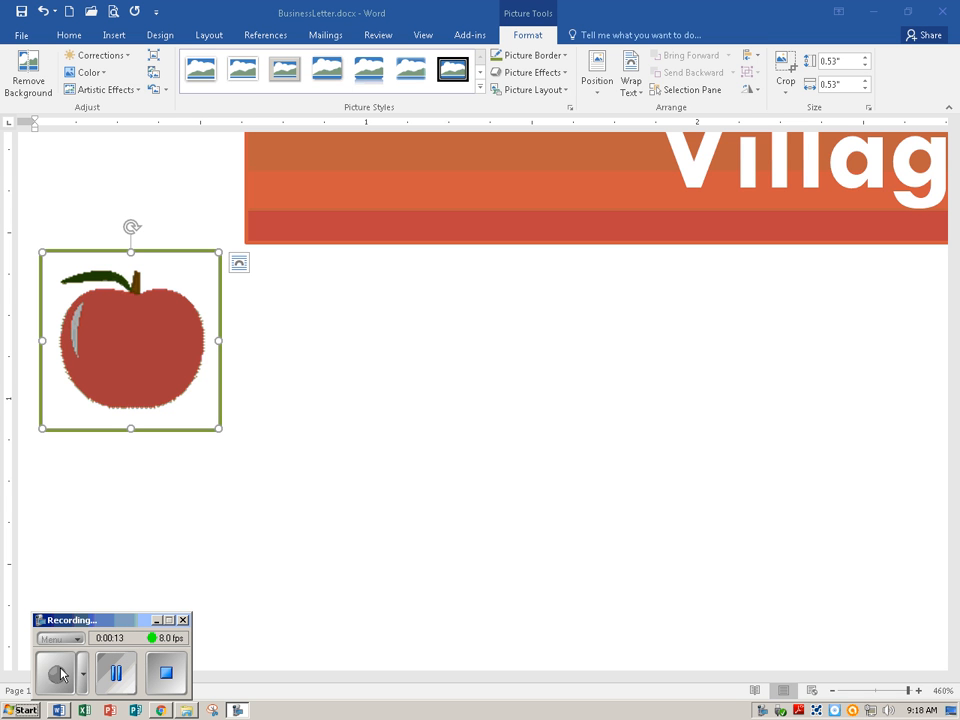
{"action": "left_click", "coordinate": [116, 338]}
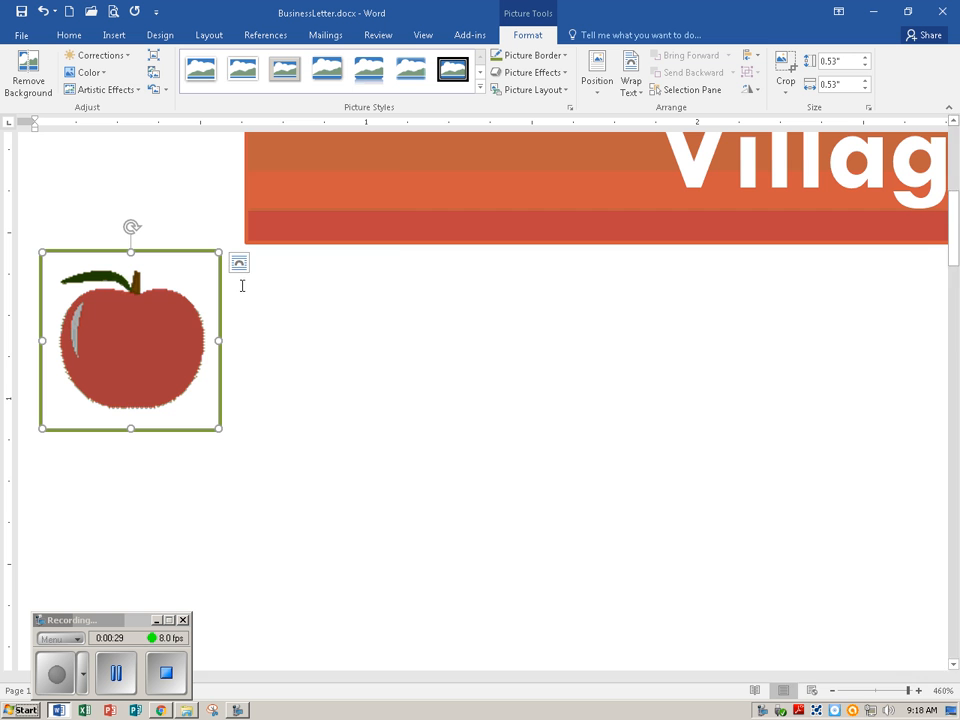
{"action": "left_click", "coordinate": [240, 270]}
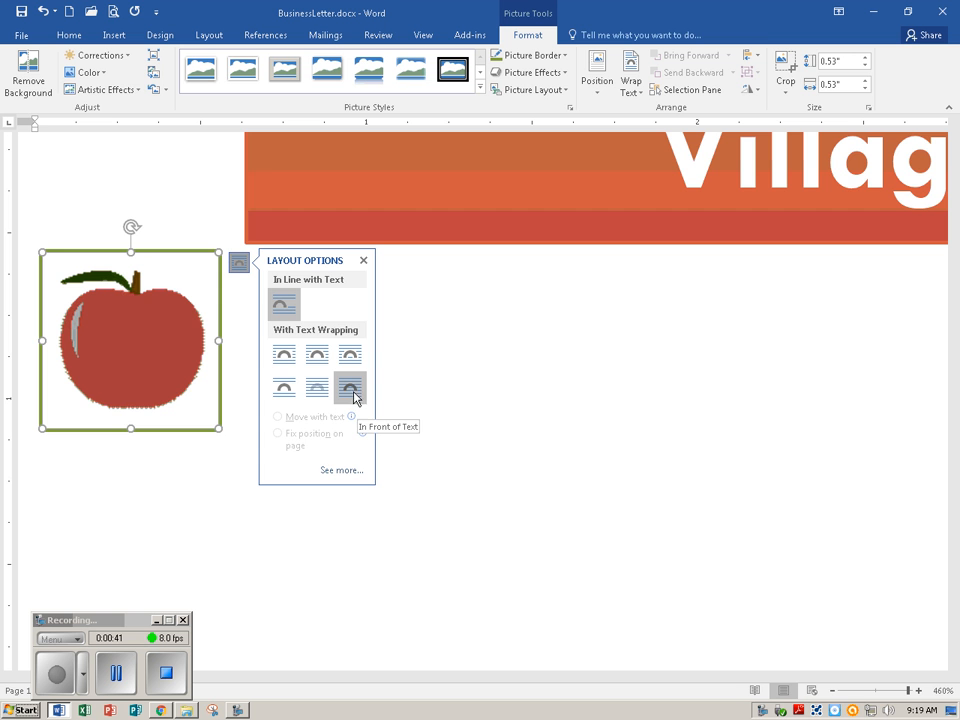
{"action": "left_click", "coordinate": [351, 390]}
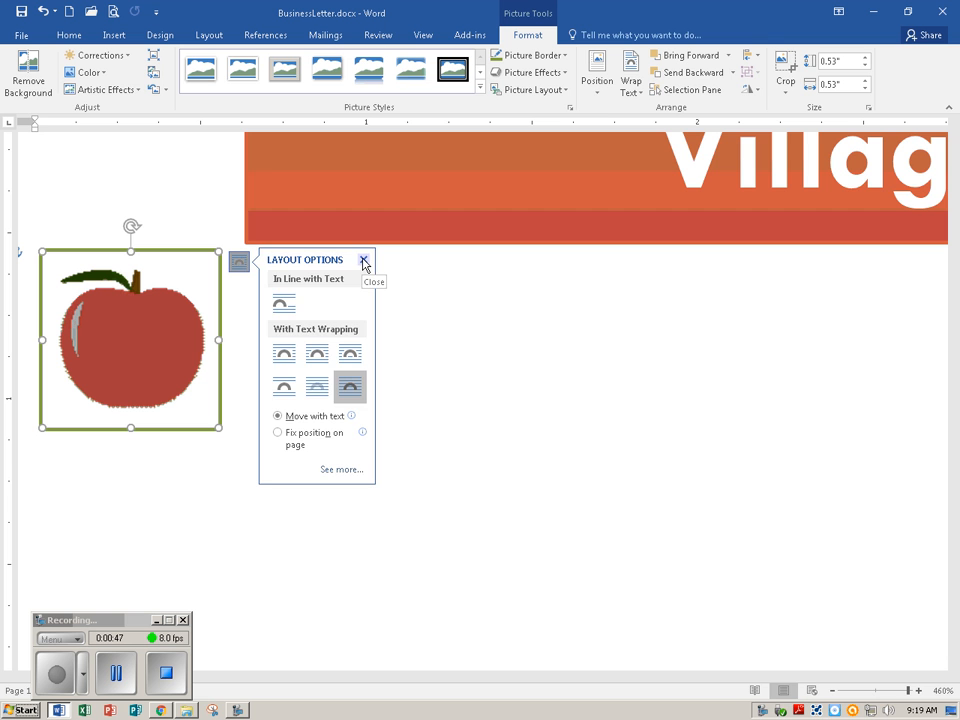
{"action": "left_click", "coordinate": [363, 261]}
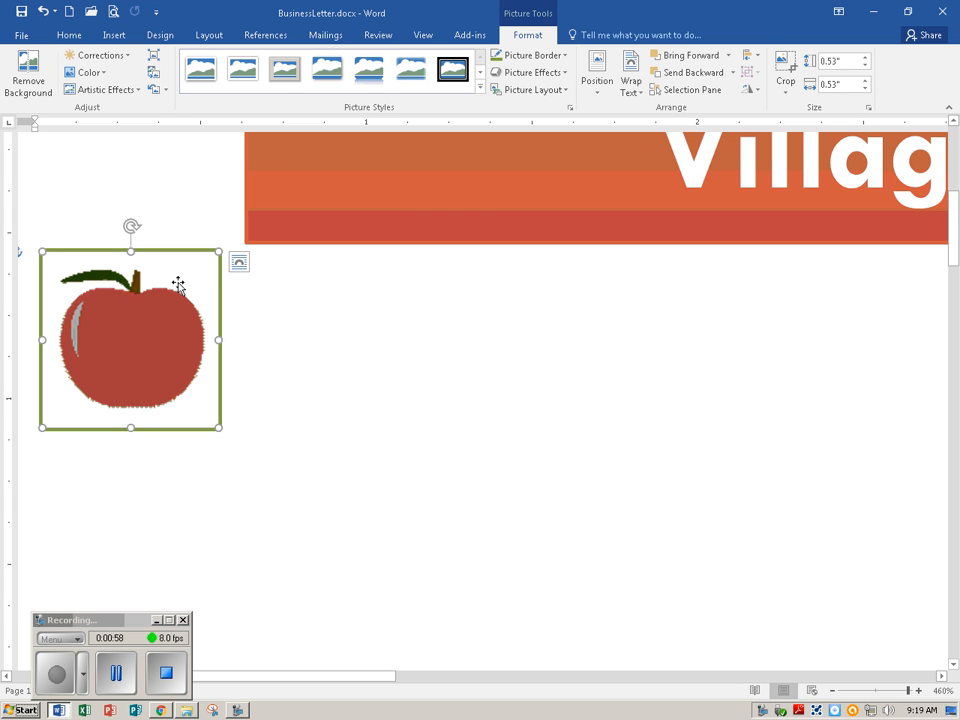
{"action": "left_click_drag", "start_coordinate": [178, 285], "coordinate": [202, 180]}
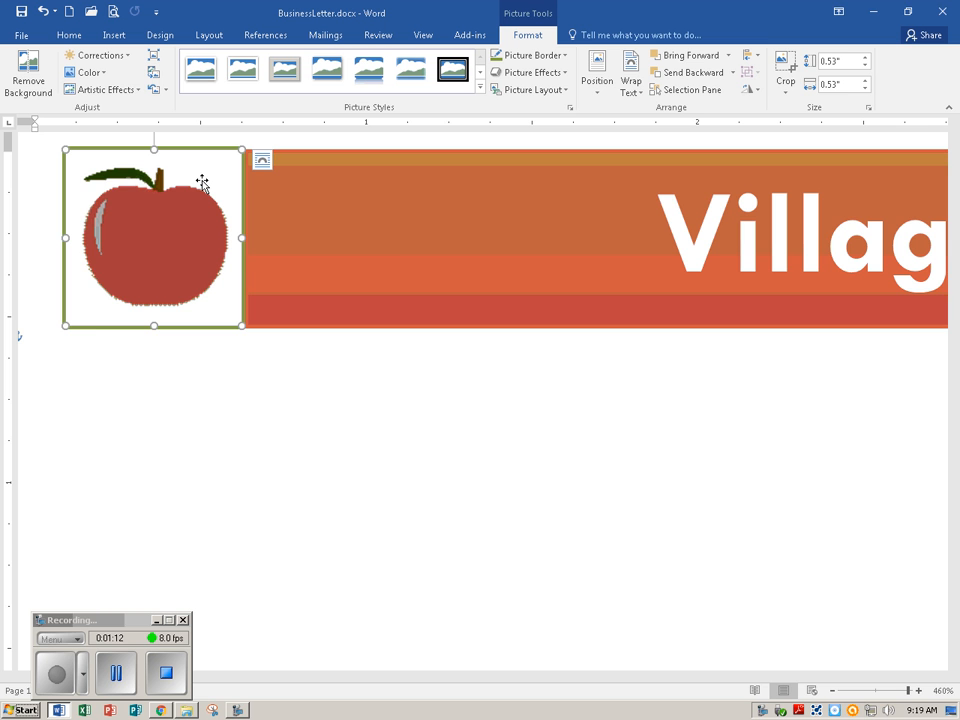
{"action": "left_click", "coordinate": [53, 683]}
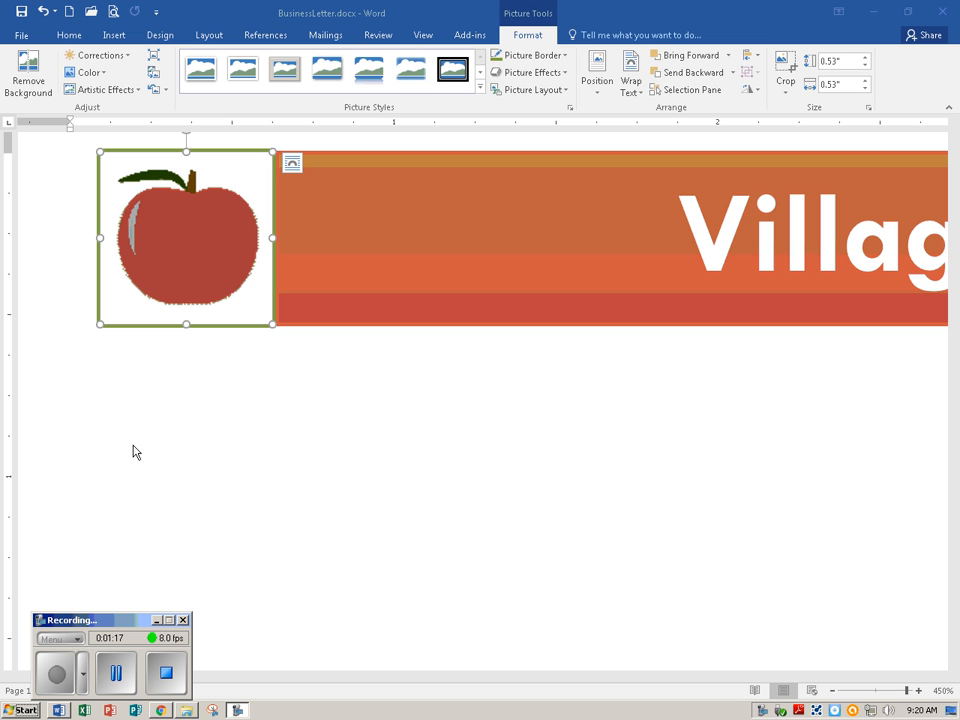
Copy the apple picture and paste a duplicate with Keep Source Formatting
{"action": "left_click", "coordinate": [189, 222]}
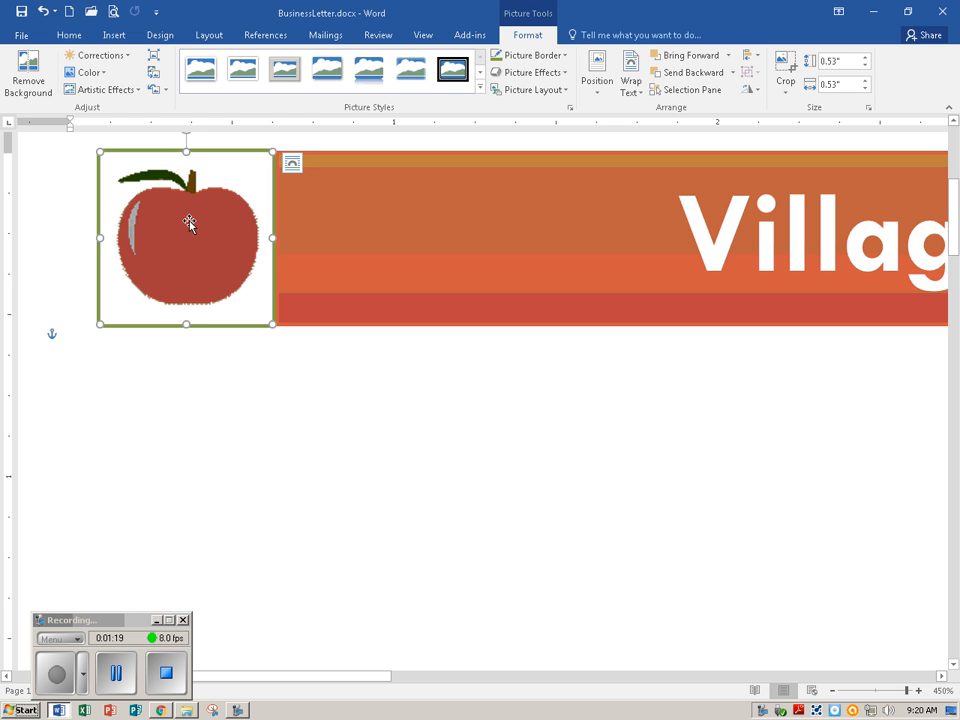
{"action": "left_click", "coordinate": [70, 35]}
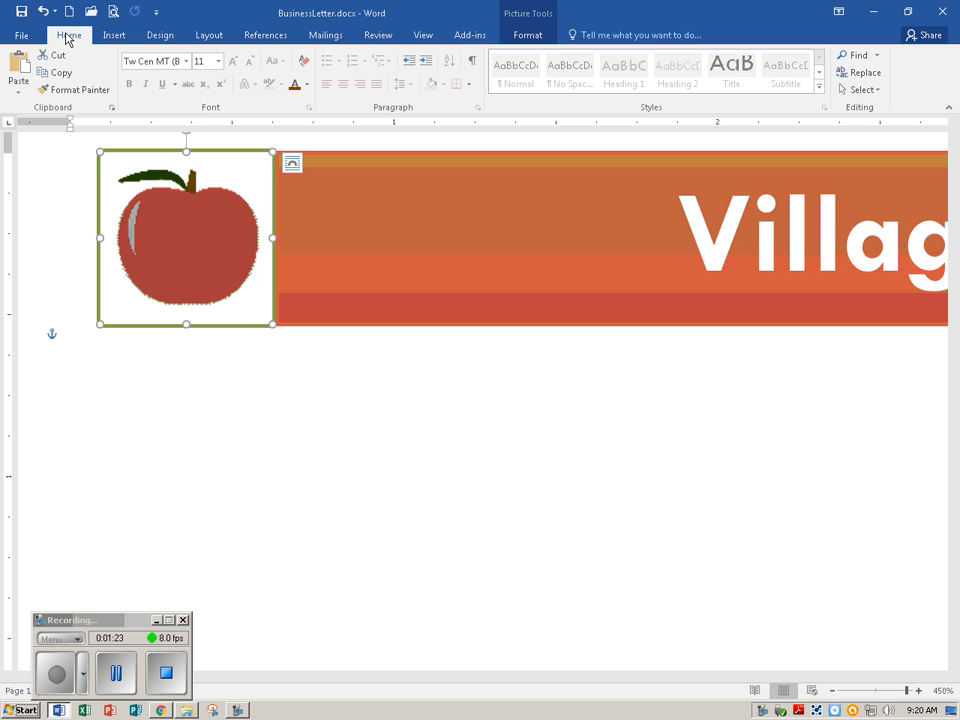
{"action": "left_click", "coordinate": [61, 74]}
{"action": "left_click", "coordinate": [20, 91]}
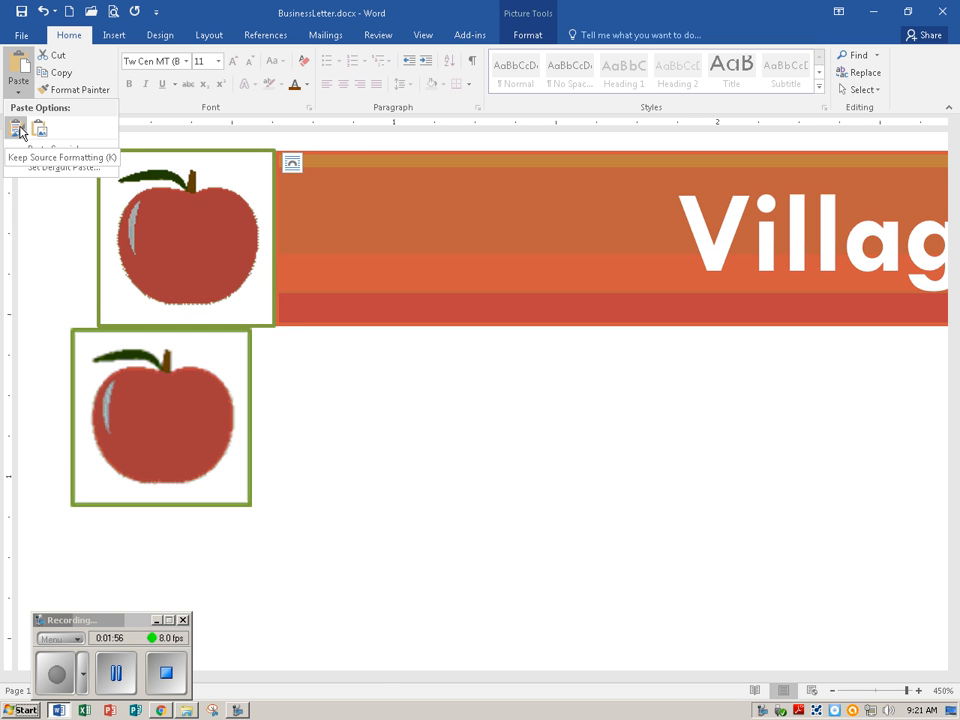
{"action": "left_click", "coordinate": [17, 128]}
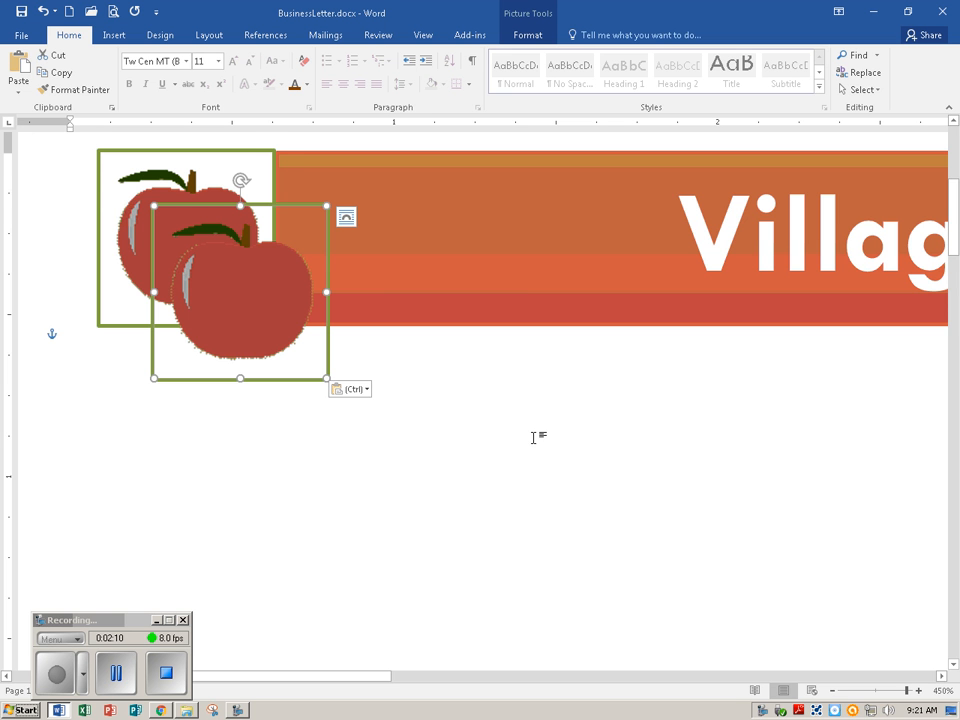
Move the duplicate apple picture to the right end of the Village of Apple Park banner
{"action": "scroll", "coordinate": [536, 437], "scroll_direction": "up", "scroll_amount": 2, "text": "ctrl"}
{"action": "scroll", "coordinate": [536, 437], "scroll_direction": "down", "scroll_amount": 10, "text": "ctrl"}
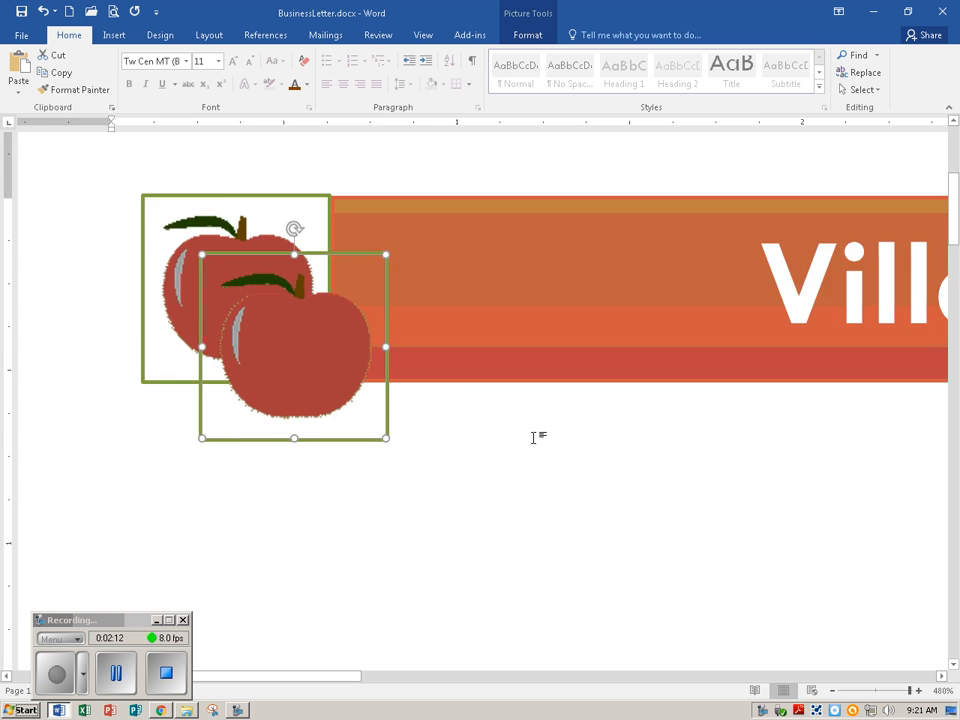
{"action": "scroll", "coordinate": [533, 437], "scroll_direction": "down", "scroll_amount": 20, "text": "ctrl"}
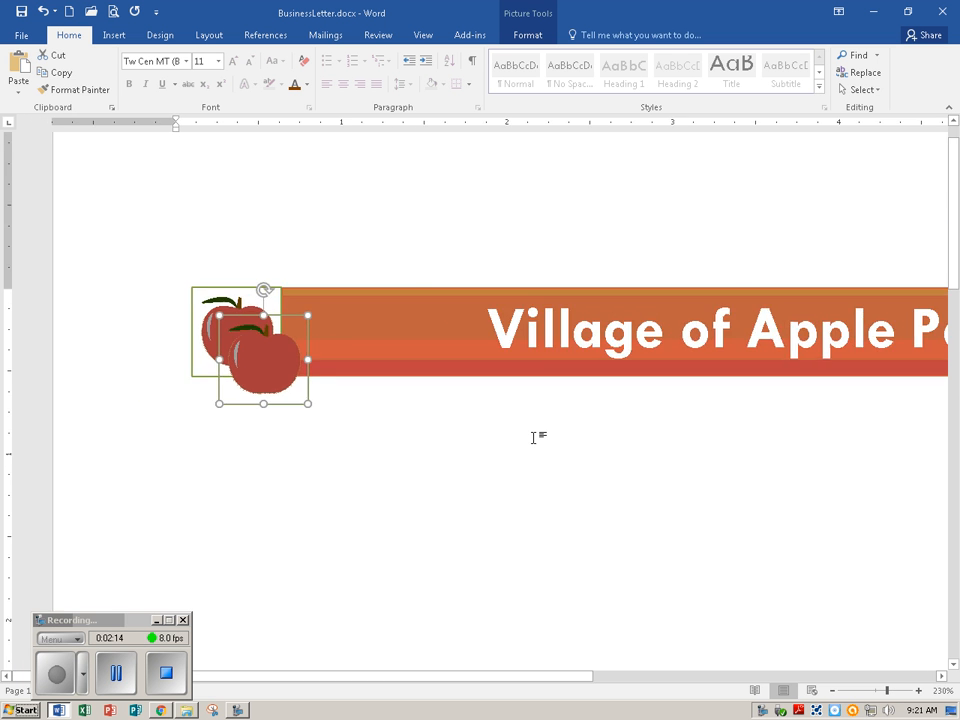
{"action": "scroll", "coordinate": [533, 437], "scroll_direction": "down", "scroll_amount": 1, "text": "ctrl"}
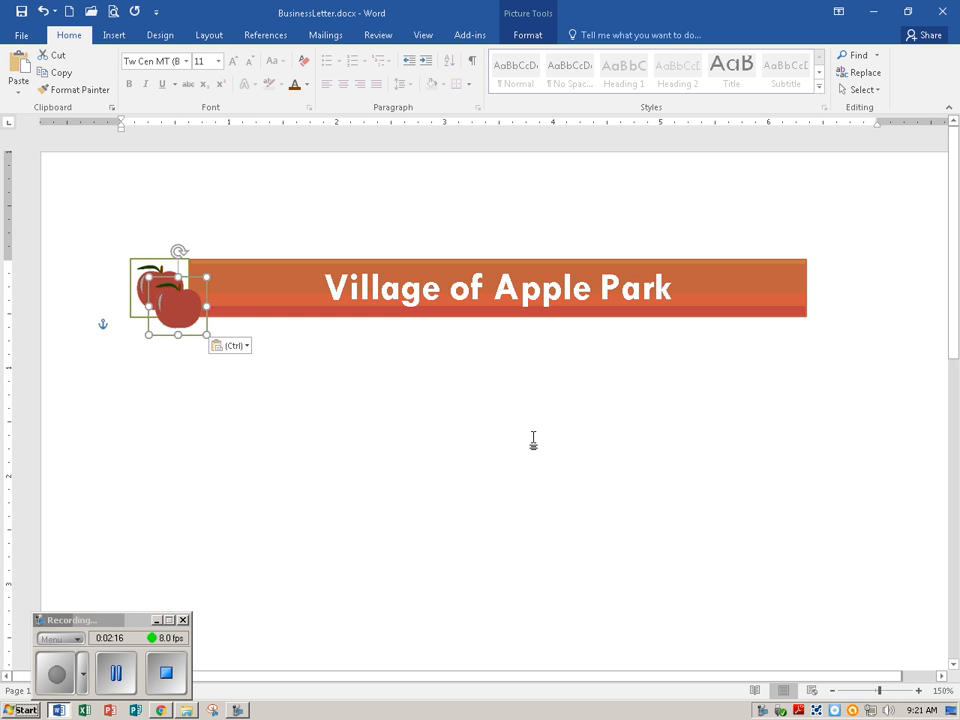
{"action": "scroll", "coordinate": [546, 396], "scroll_direction": "down", "scroll_amount": 1, "text": "ctrl"}
{"action": "scroll", "coordinate": [546, 396], "scroll_direction": "down", "scroll_amount": 1, "text": "ctrl"}
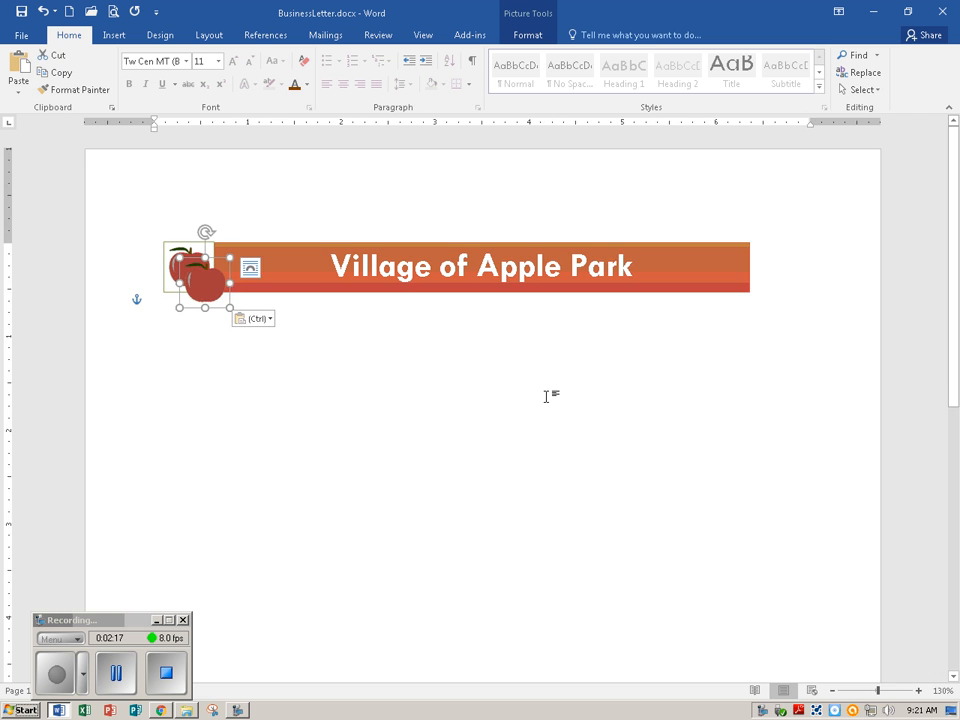
{"action": "scroll", "coordinate": [546, 396], "scroll_direction": "up", "scroll_amount": 1, "text": "ctrl"}
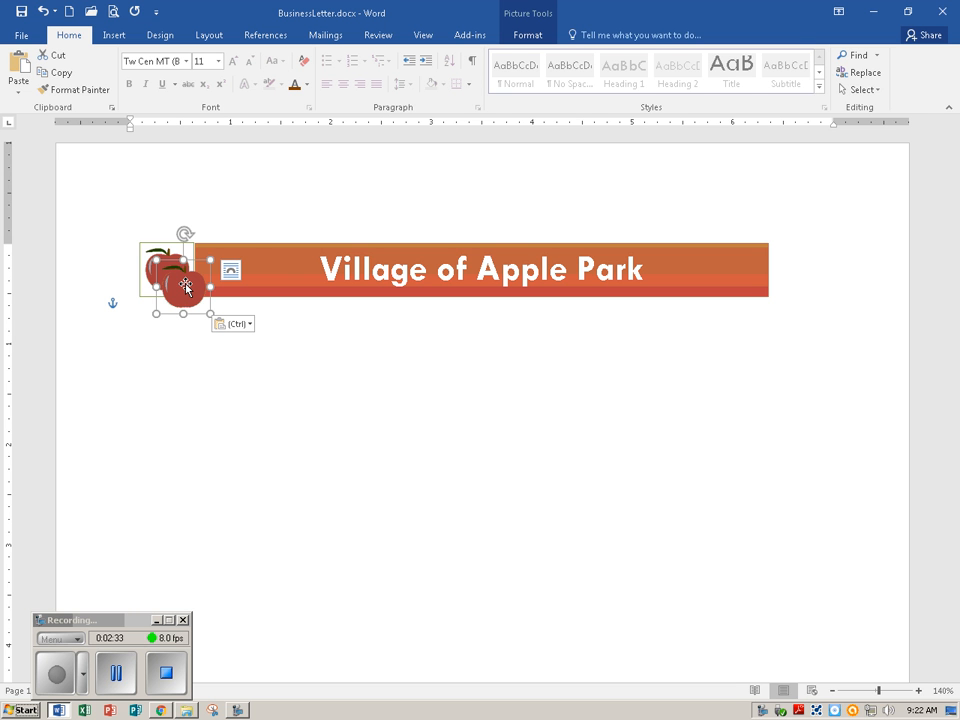
{"action": "left_click_drag", "start_coordinate": [185, 287], "coordinate": [798, 262]}
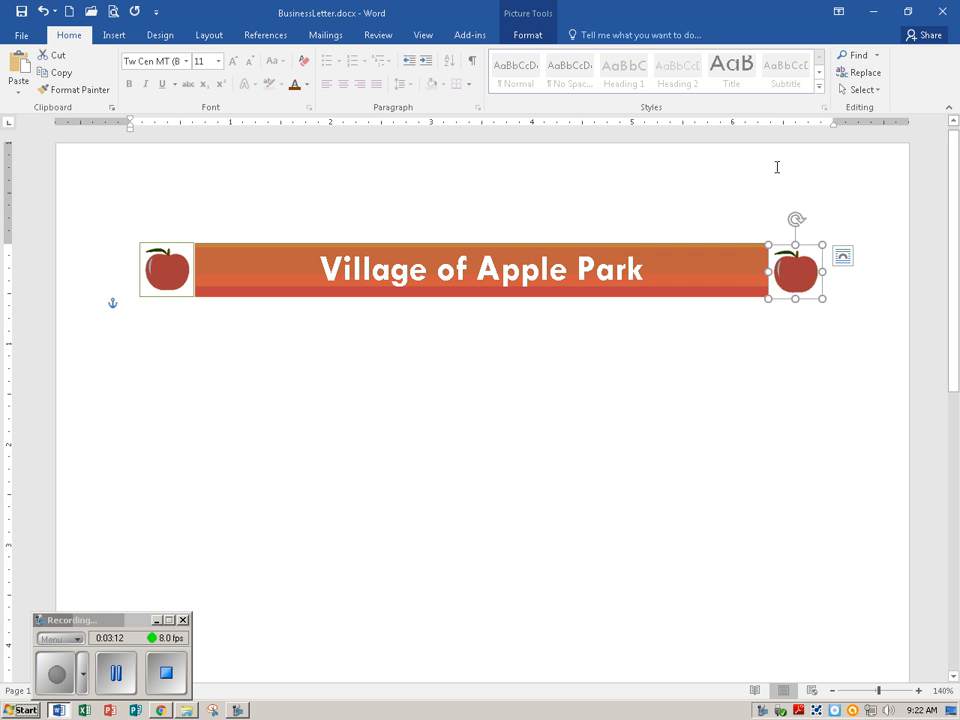
Flip the apple picture at the banner's right end horizontally and save the document
{"action": "left_click", "coordinate": [535, 41]}
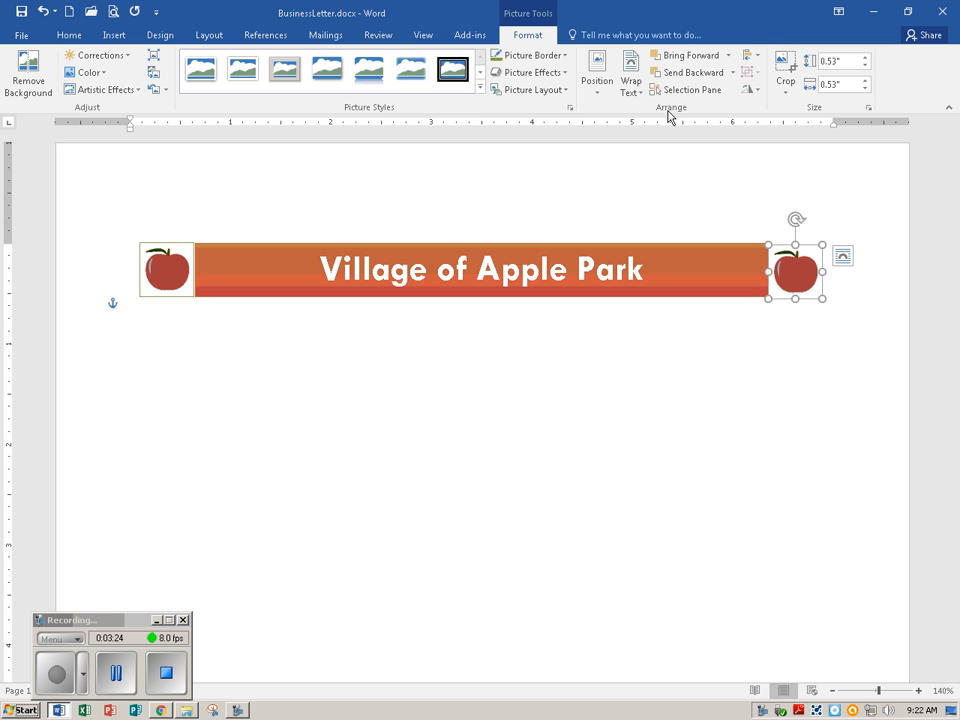
{"action": "left_click", "coordinate": [759, 91]}
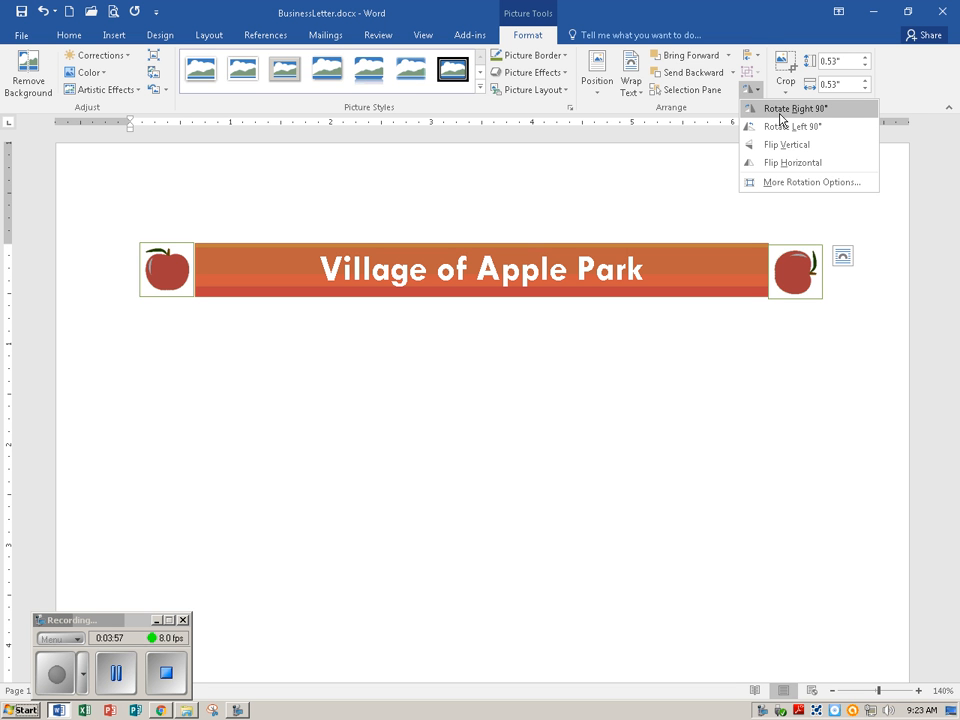
{"action": "left_click", "coordinate": [795, 163]}
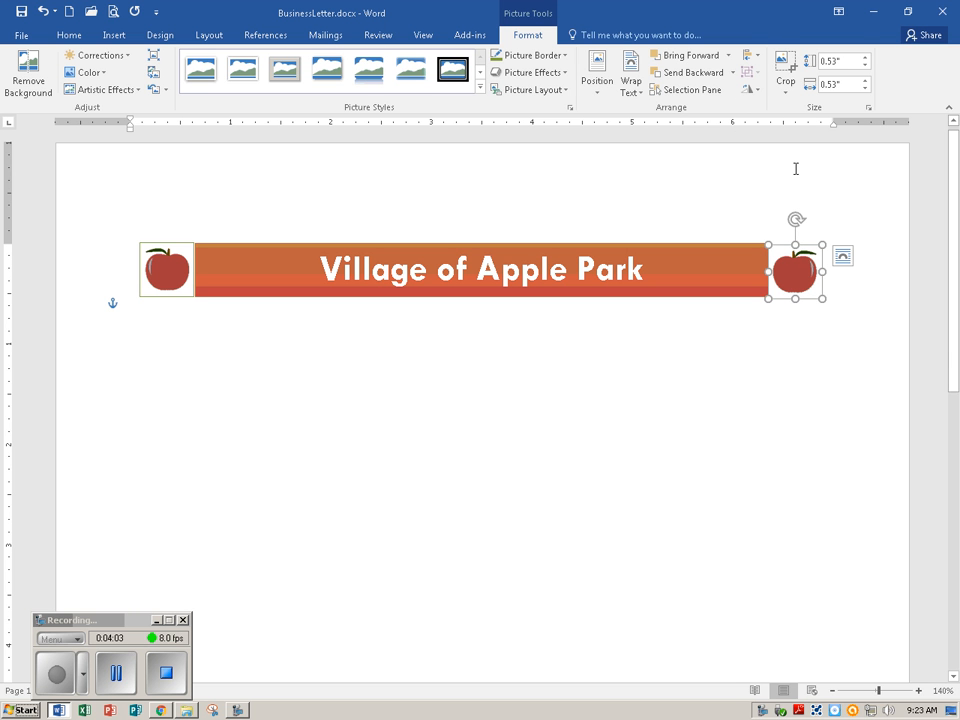
{"action": "left_click", "coordinate": [20, 12]}
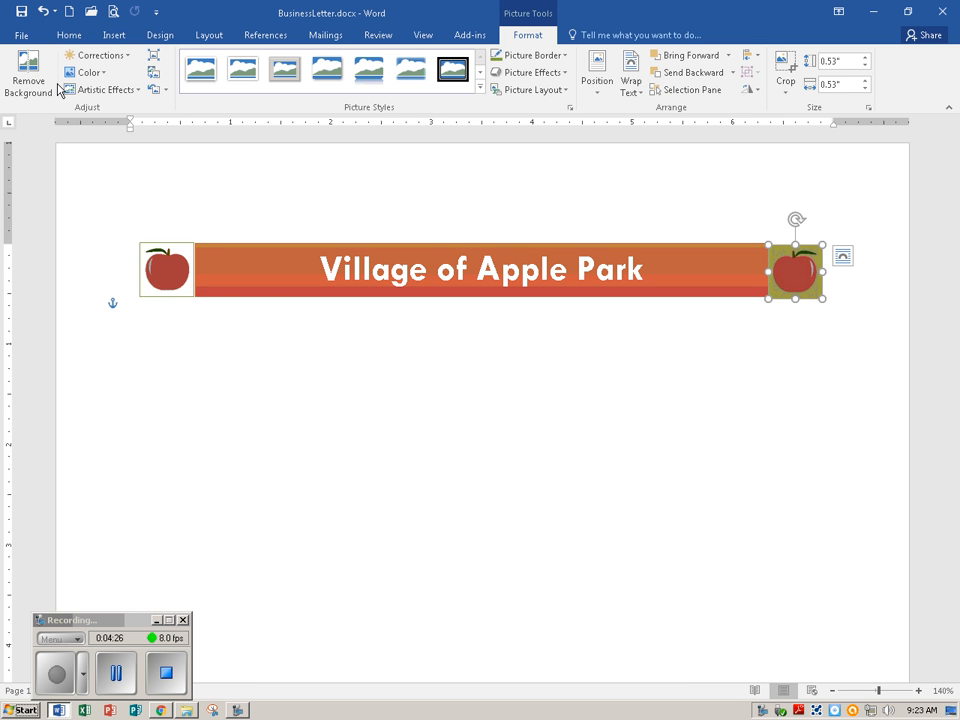
Try to make the green background of the flipped apple picture transparent with Set Transparent Color, sampling the background twice
{"action": "left_click", "coordinate": [104, 75]}
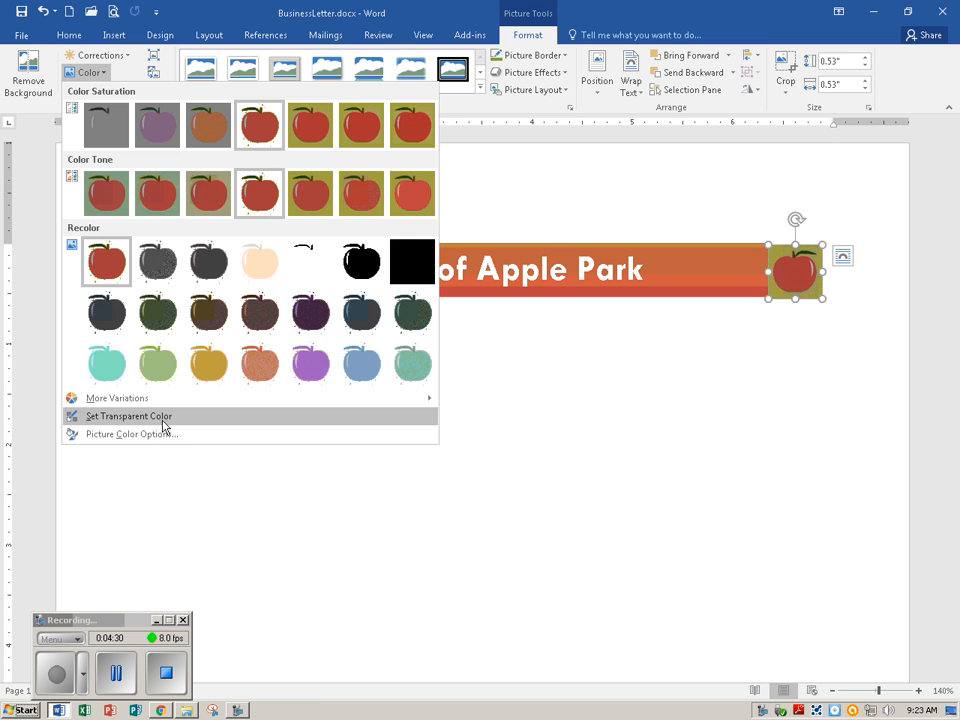
{"action": "left_click", "coordinate": [75, 416]}
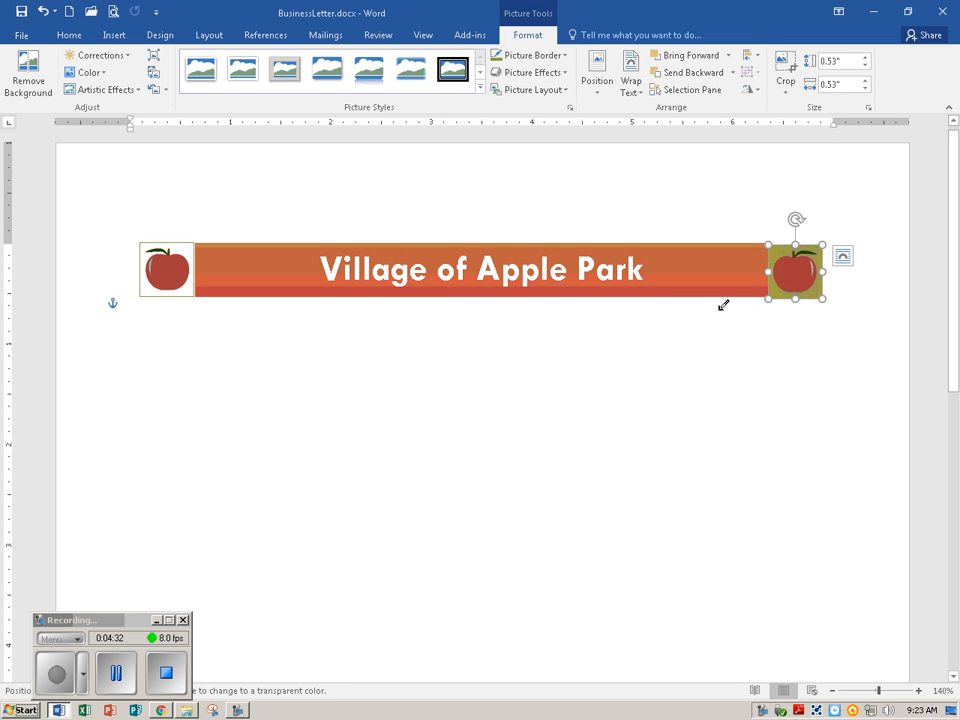
{"action": "left_click", "coordinate": [777, 250]}
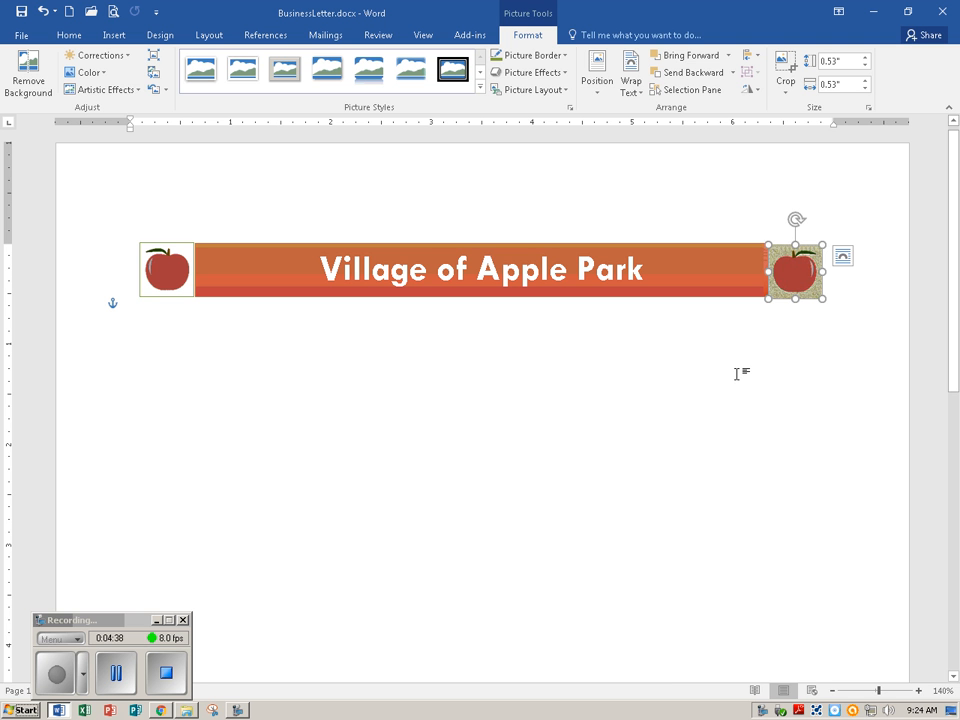
{"action": "left_click", "coordinate": [86, 72]}
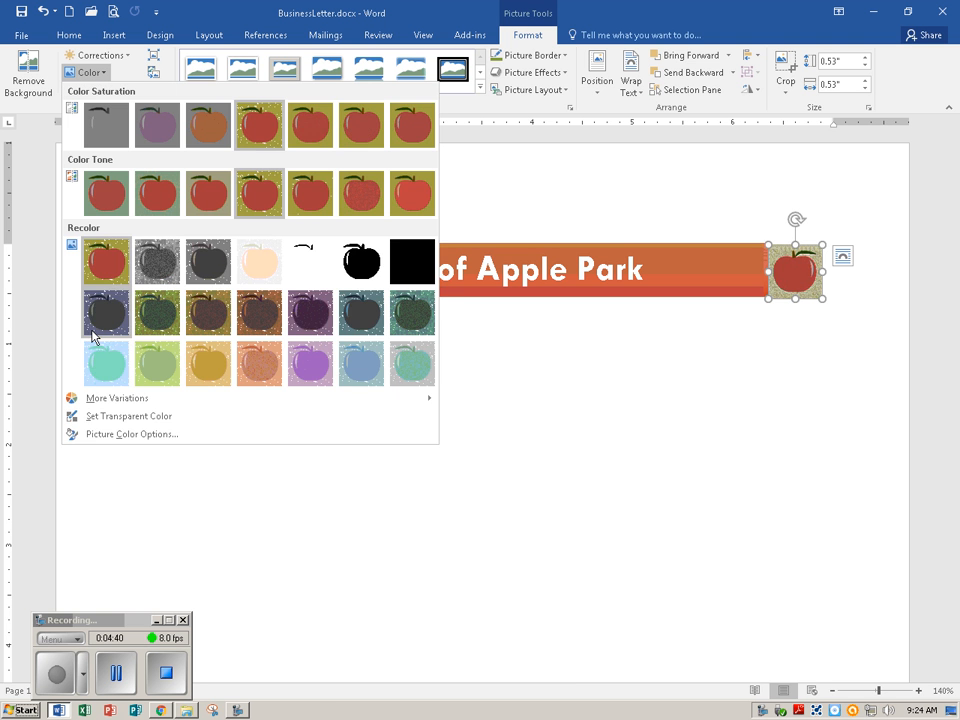
{"action": "left_click", "coordinate": [66, 417]}
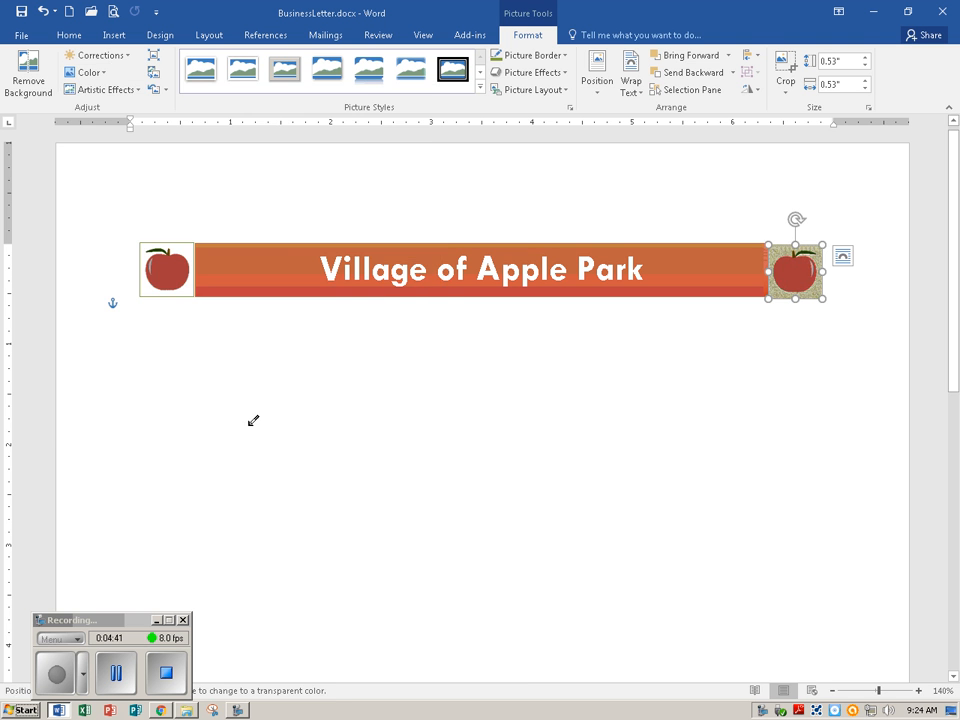
{"action": "left_click", "coordinate": [776, 259]}
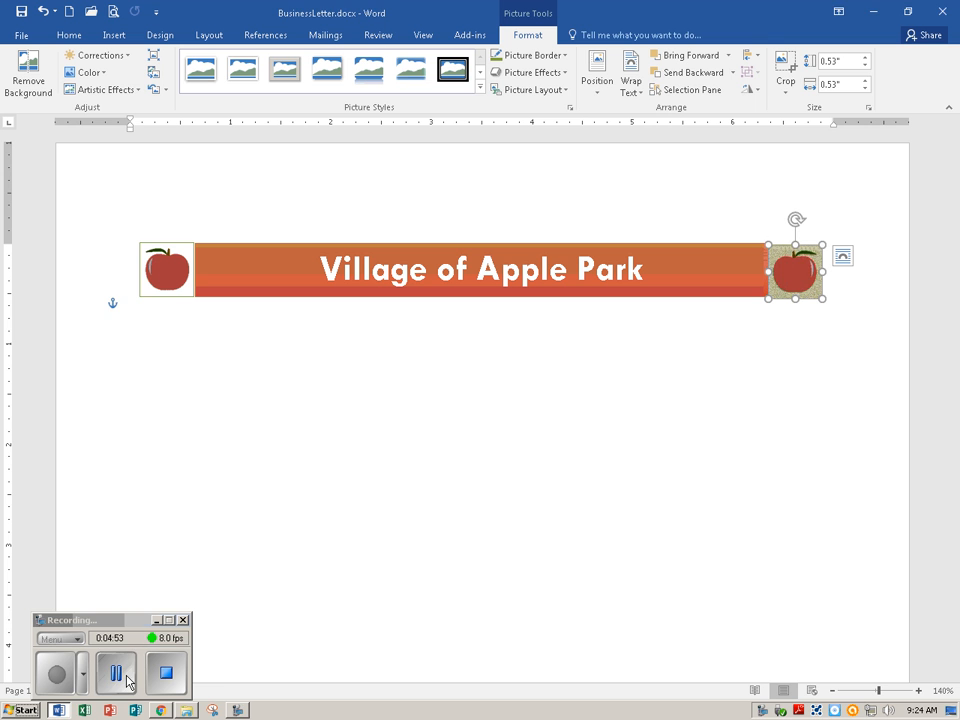
{"action": "left_click", "coordinate": [68, 680]}
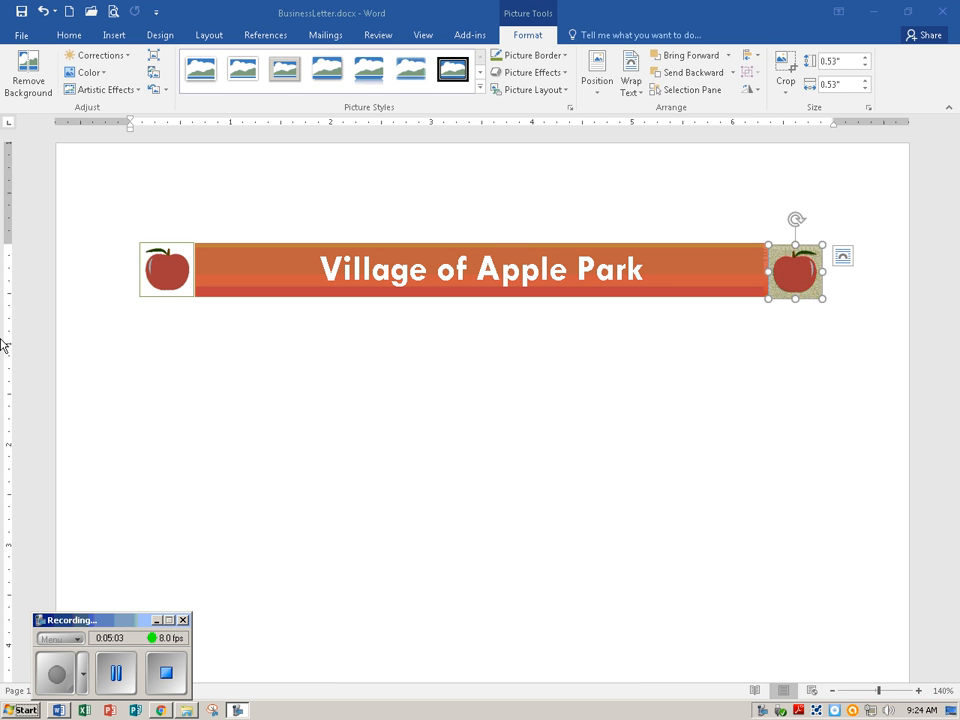
Center the empty line below the banner and increase its font size to 12
{"action": "left_click", "coordinate": [149, 317]}
{"action": "left_click", "coordinate": [148, 313]}
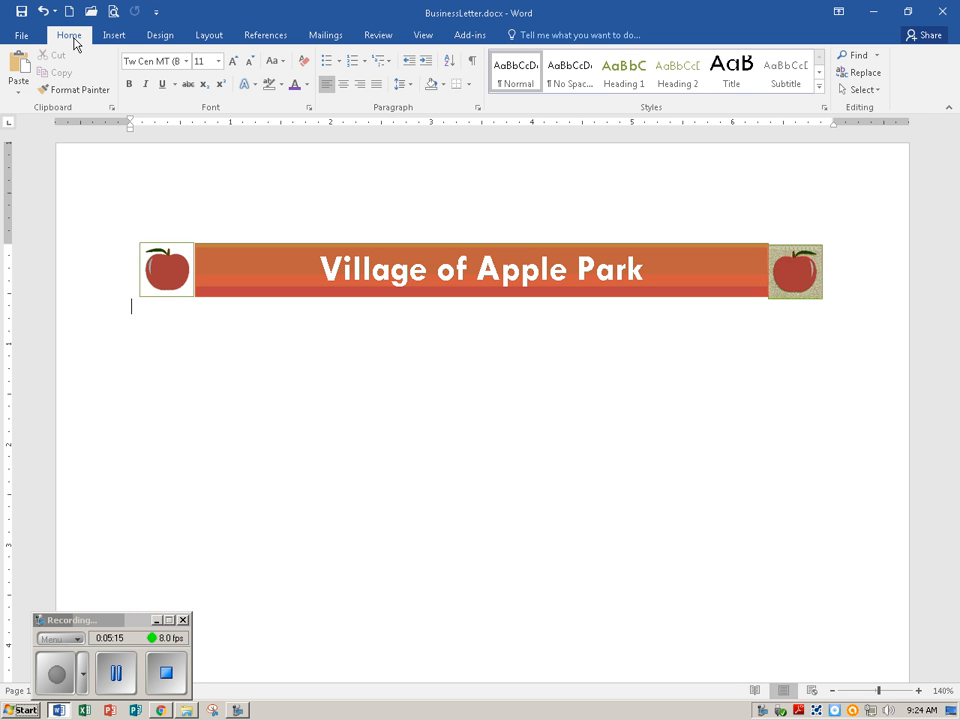
{"action": "left_click", "coordinate": [344, 91]}
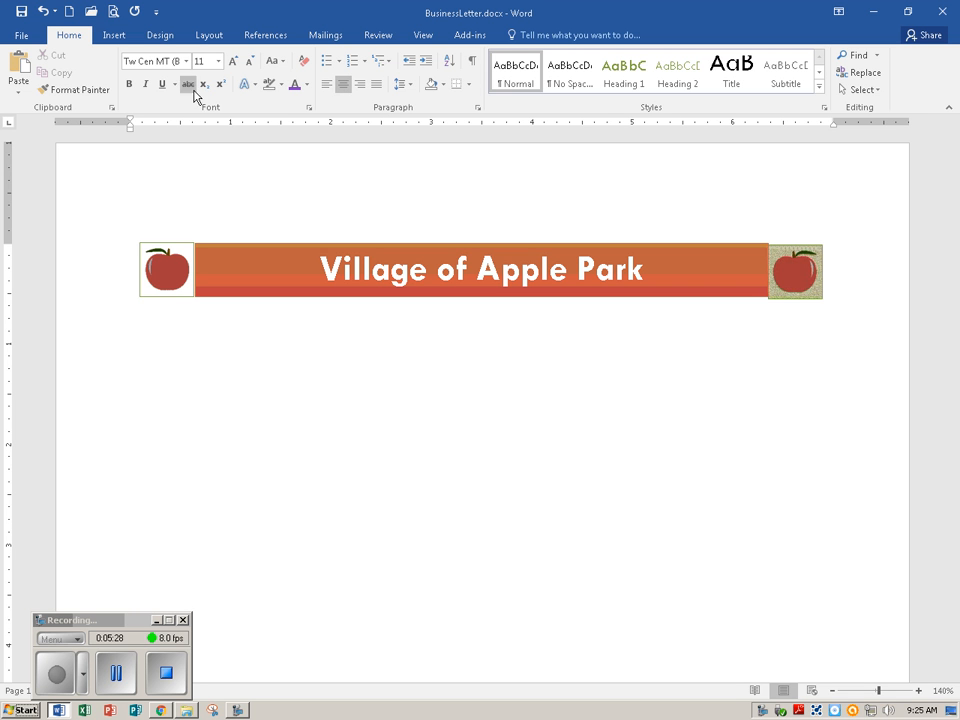
{"action": "left_click", "coordinate": [231, 62]}
Enter the village's street address, city, state and ZIP code on the centered line below the banner and save the document
{"action": "type", "text": "1"}
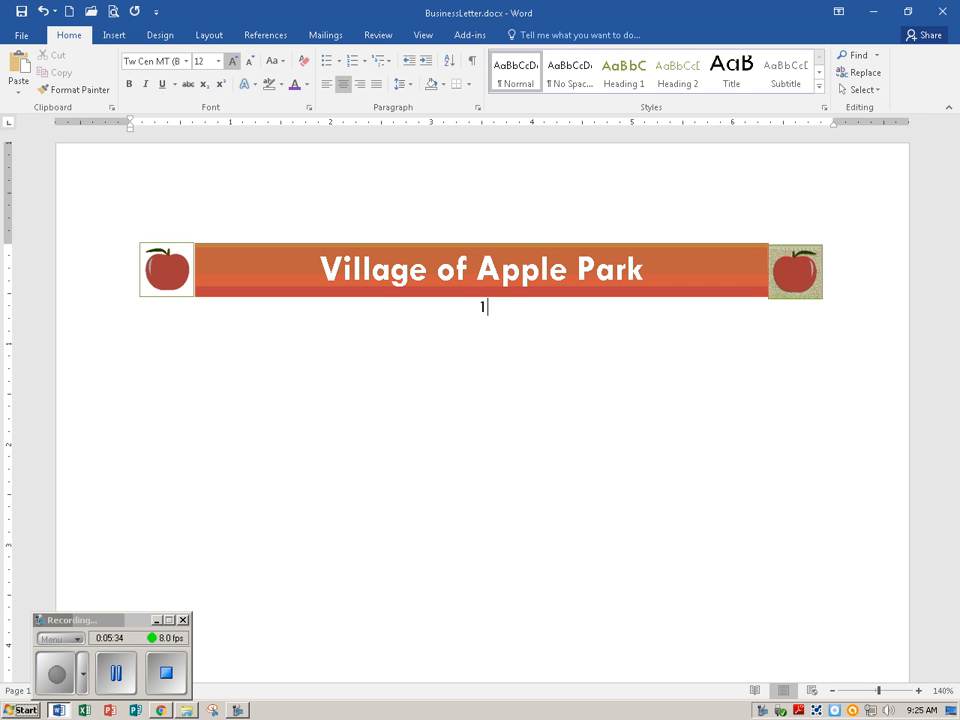
{"action": "type", "text": "5 Center Street, Hor"}
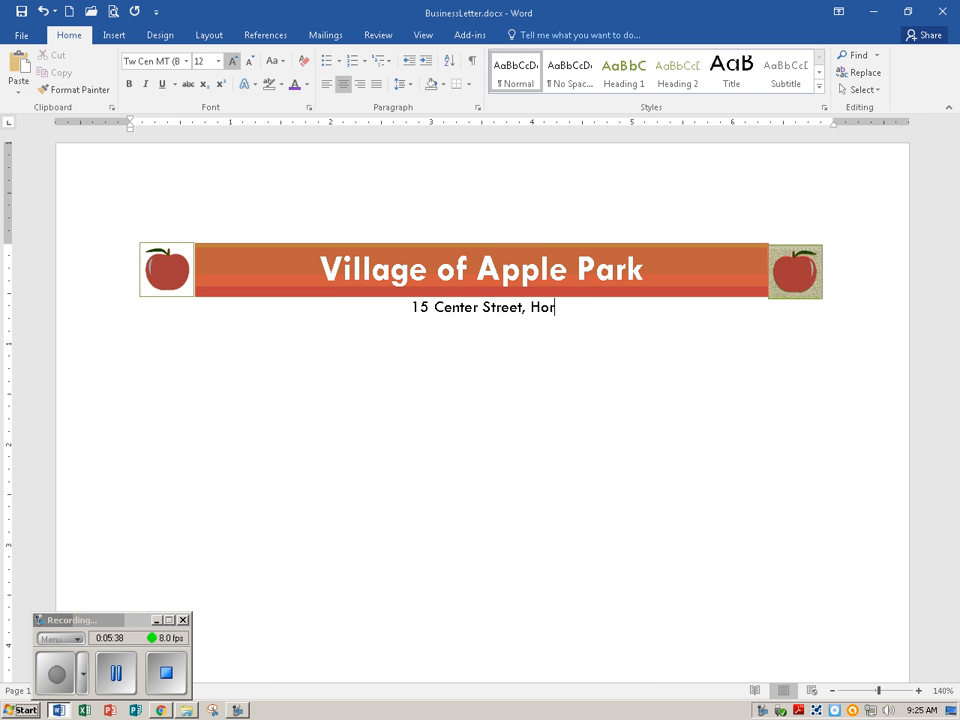
{"action": "type", "text": "izon, MT "}
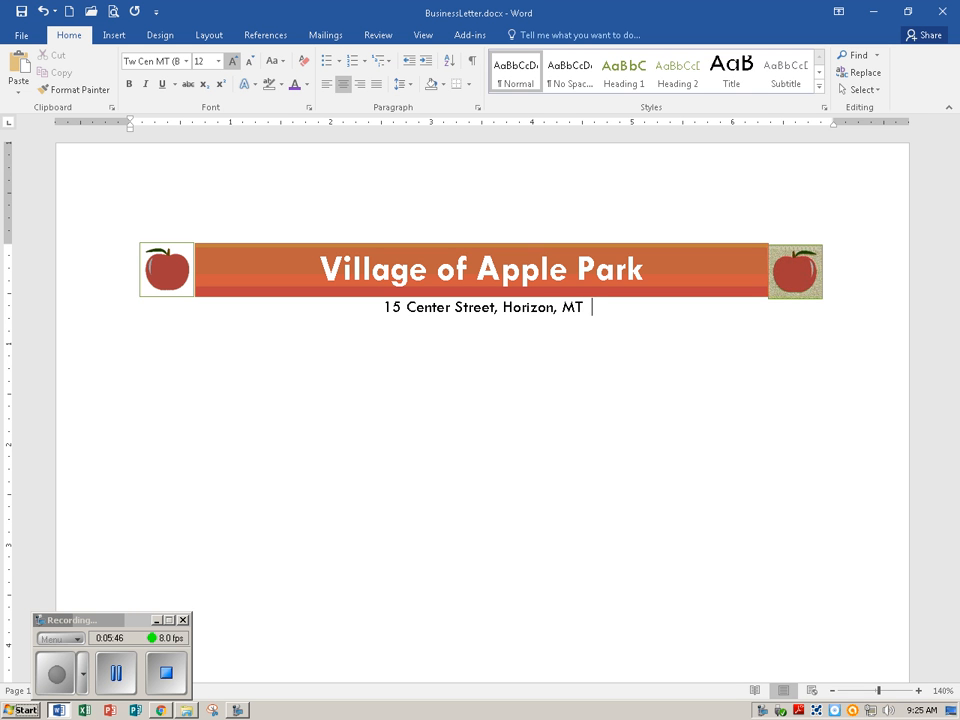
{"action": "type", "text": " 335"}
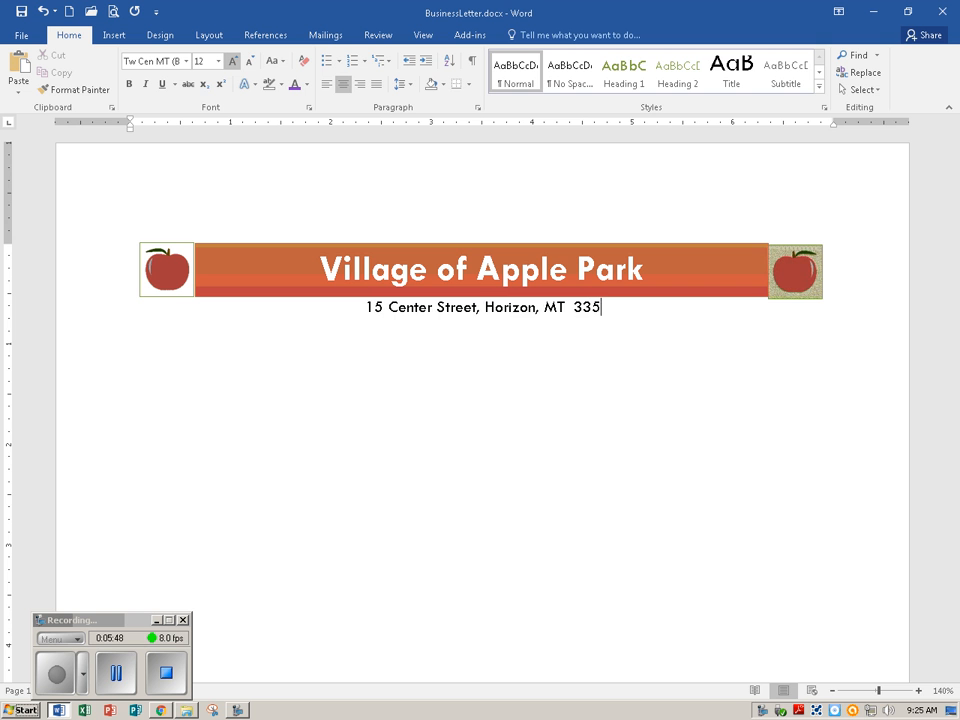
{"action": "type", "text": "68"}
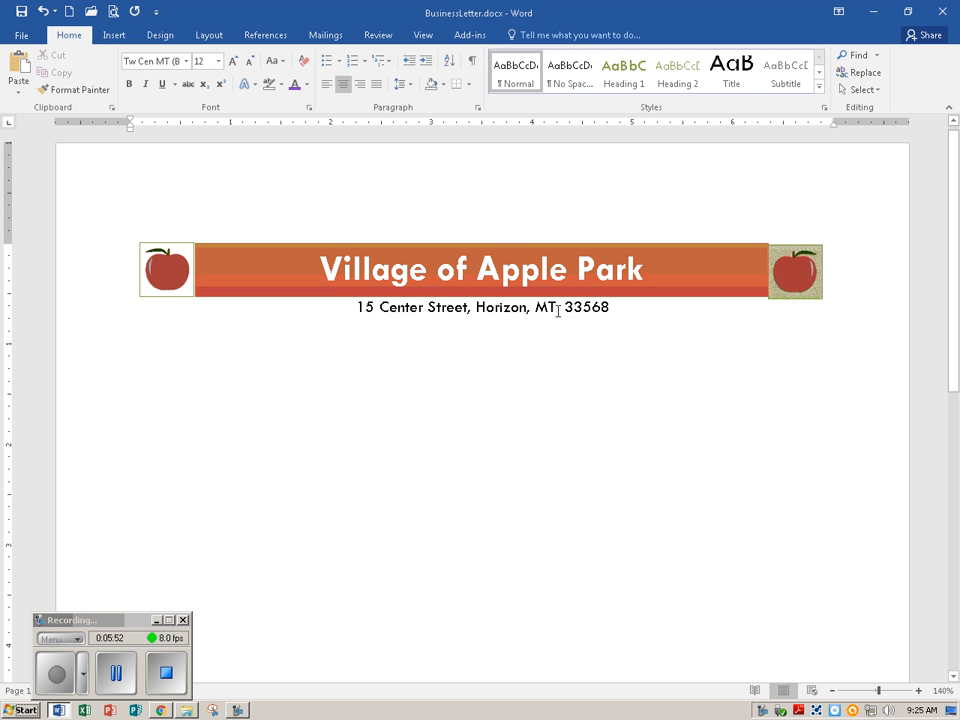
{"action": "left_click_drag", "start_coordinate": [557, 310], "coordinate": [561, 316]}
{"action": "left_click", "coordinate": [609, 307]}
{"action": "left_click", "coordinate": [21, 18]}
Open the full Symbol dialog at the end of the address line and set its font to (normal text)
{"action": "left_click", "coordinate": [113, 37]}
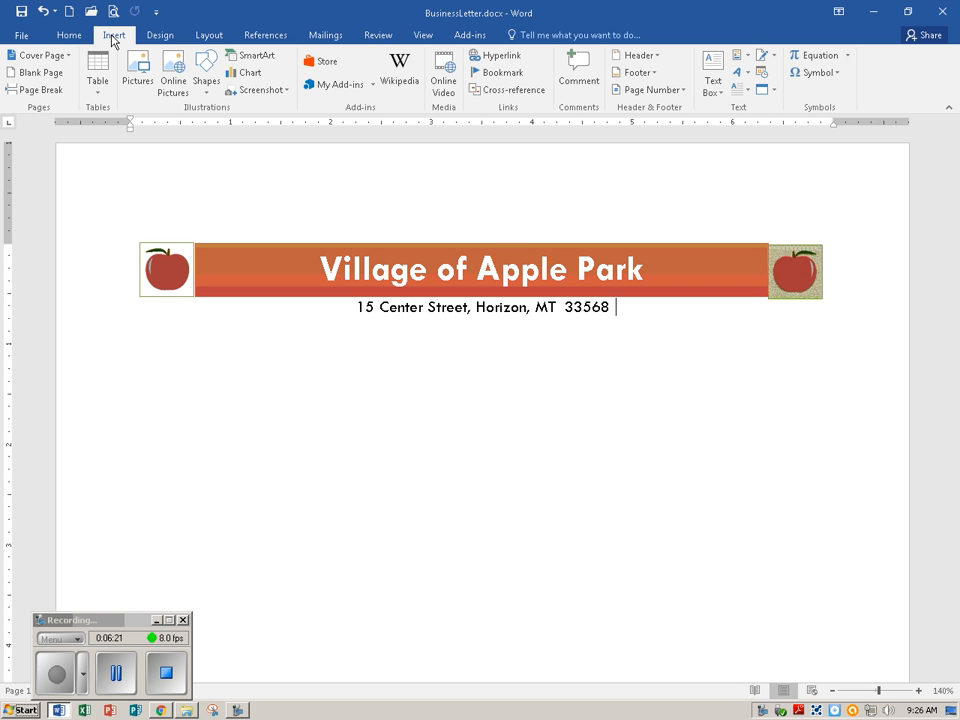
{"action": "left_click", "coordinate": [823, 78]}
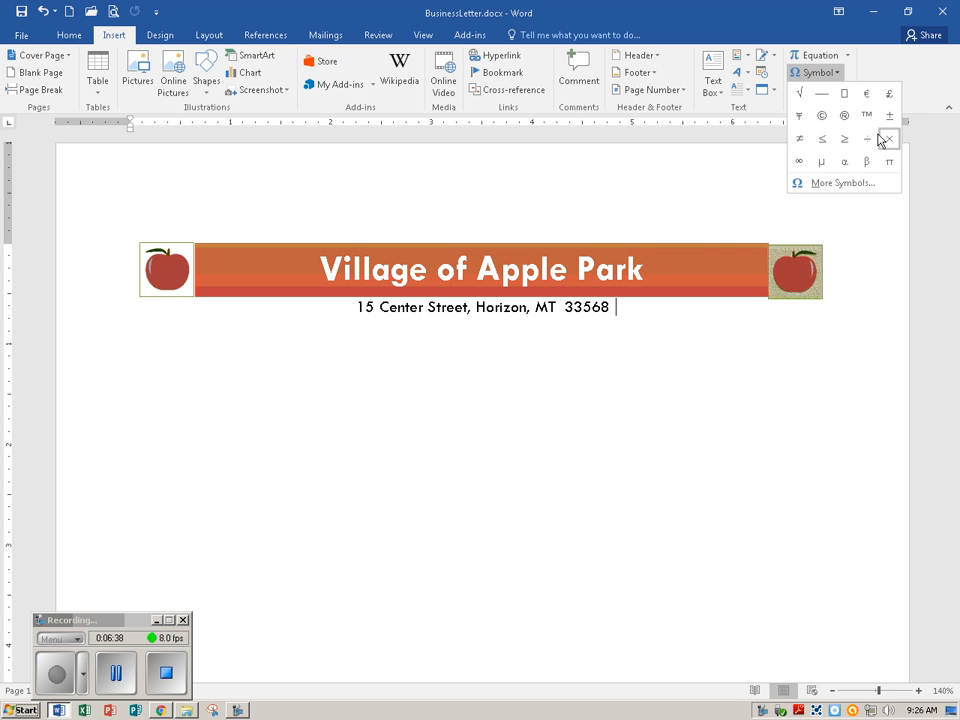
{"action": "left_click", "coordinate": [840, 185]}
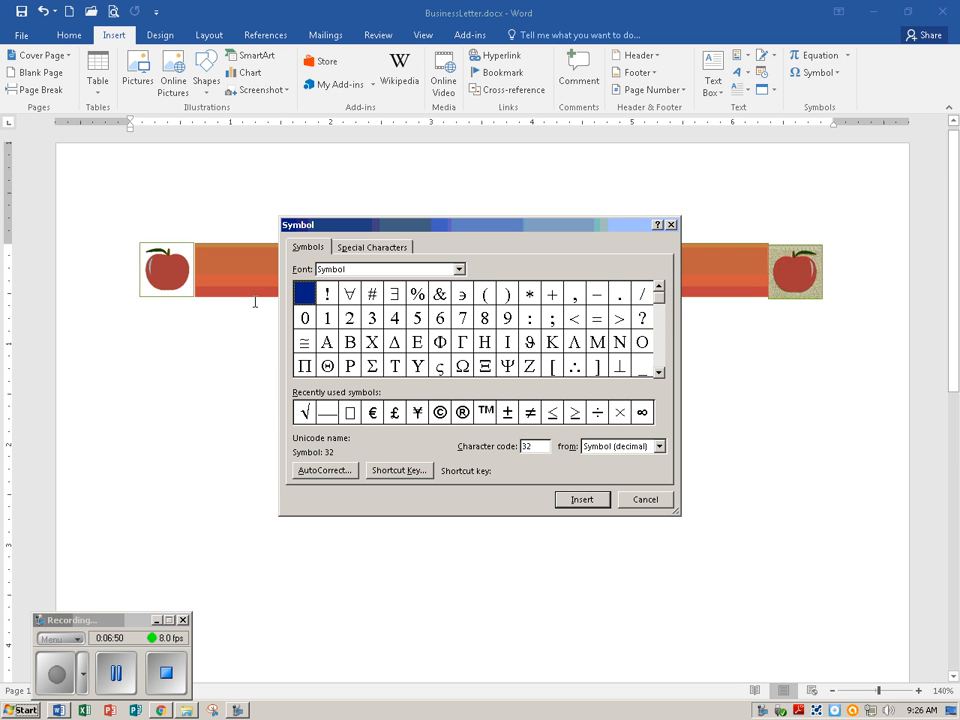
{"action": "type", "text": "l"}
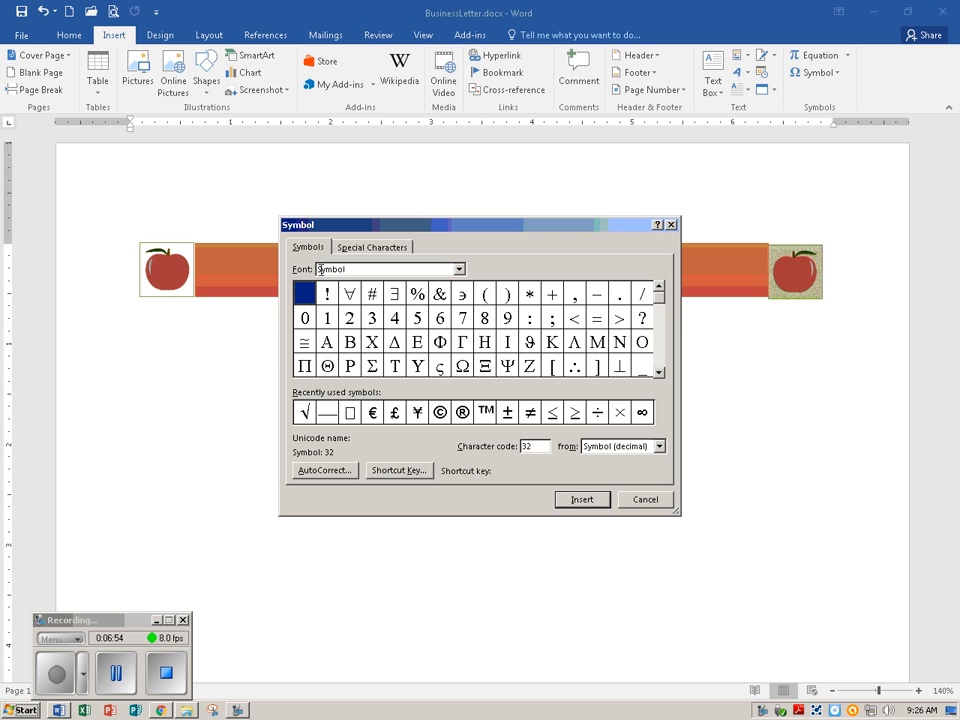
{"action": "left_click", "coordinate": [459, 270]}
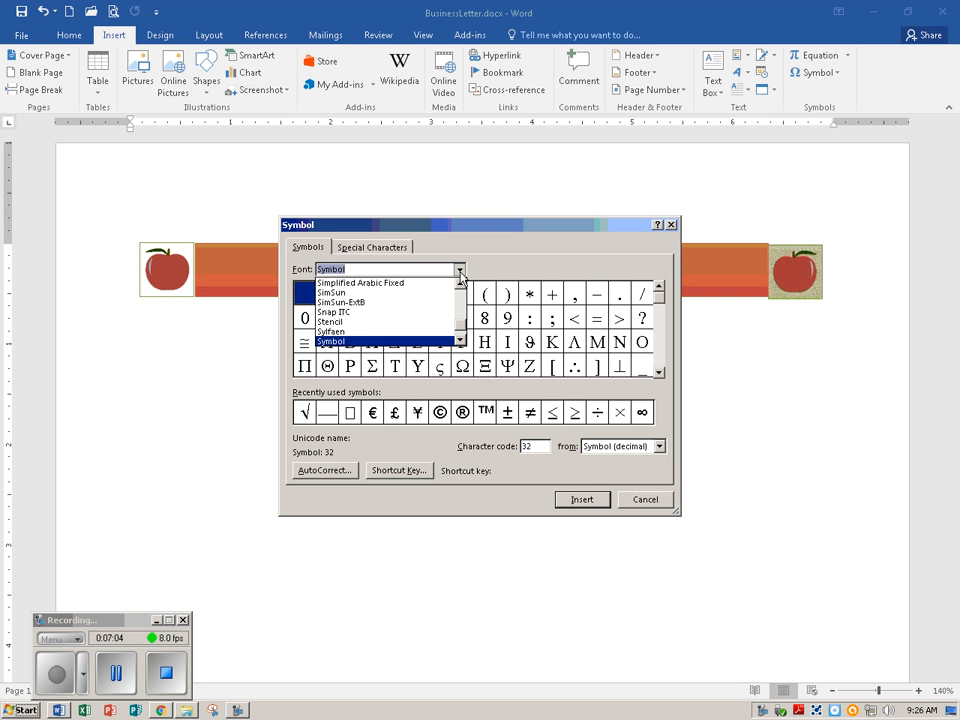
{"action": "scroll", "coordinate": [464, 306], "scroll_direction": "up", "scroll_amount": 5}
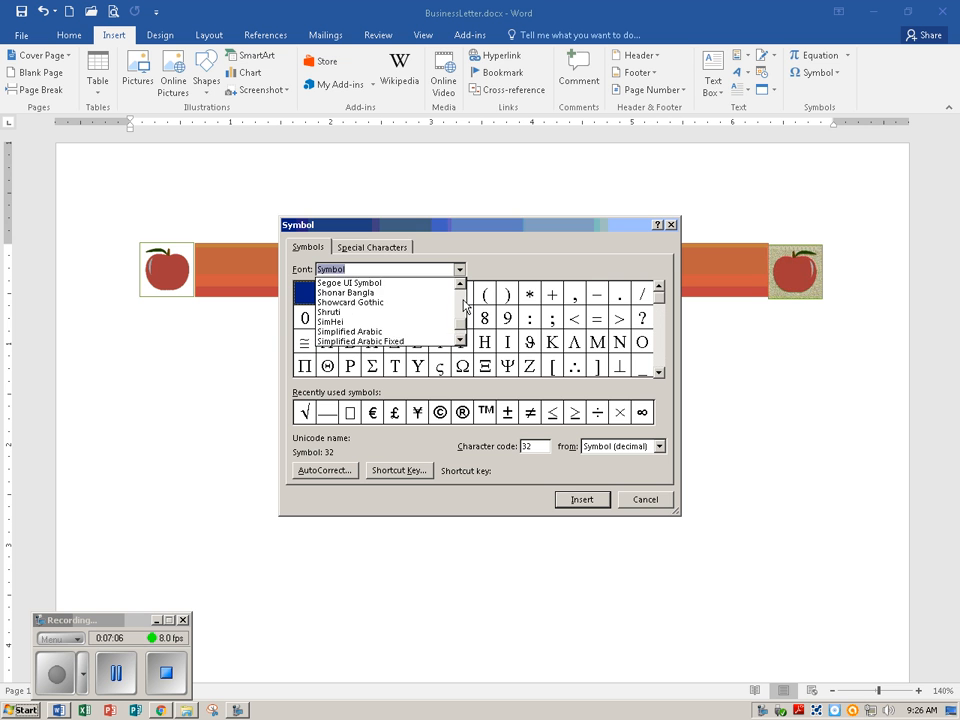
{"action": "scroll", "coordinate": [464, 306], "scroll_direction": "up", "scroll_amount": 7}
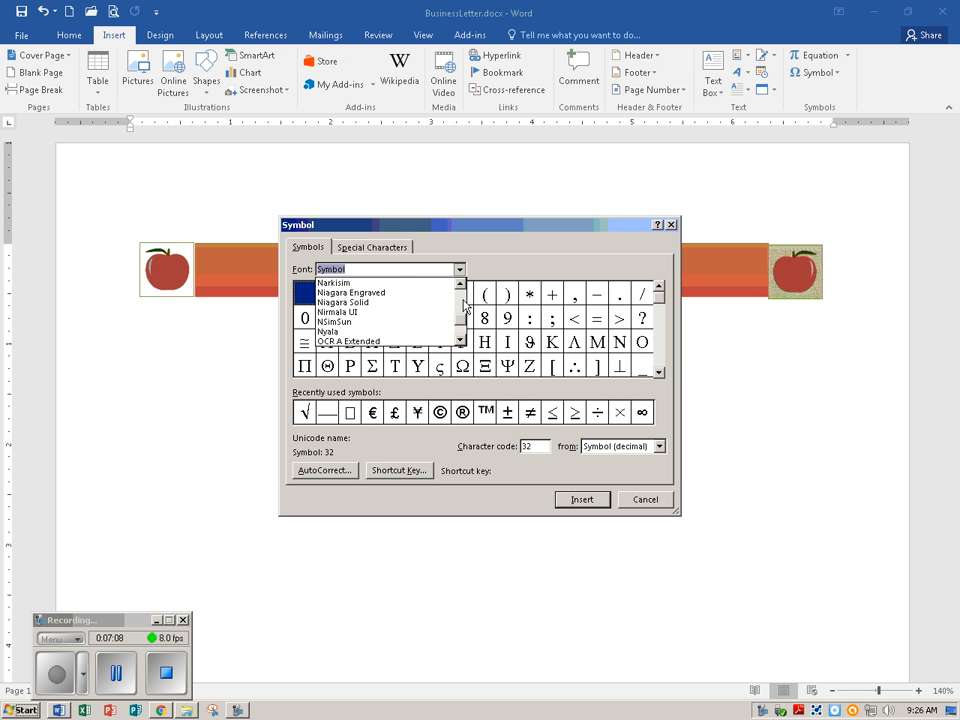
{"action": "scroll", "coordinate": [463, 318], "scroll_direction": "up", "scroll_amount": 2}
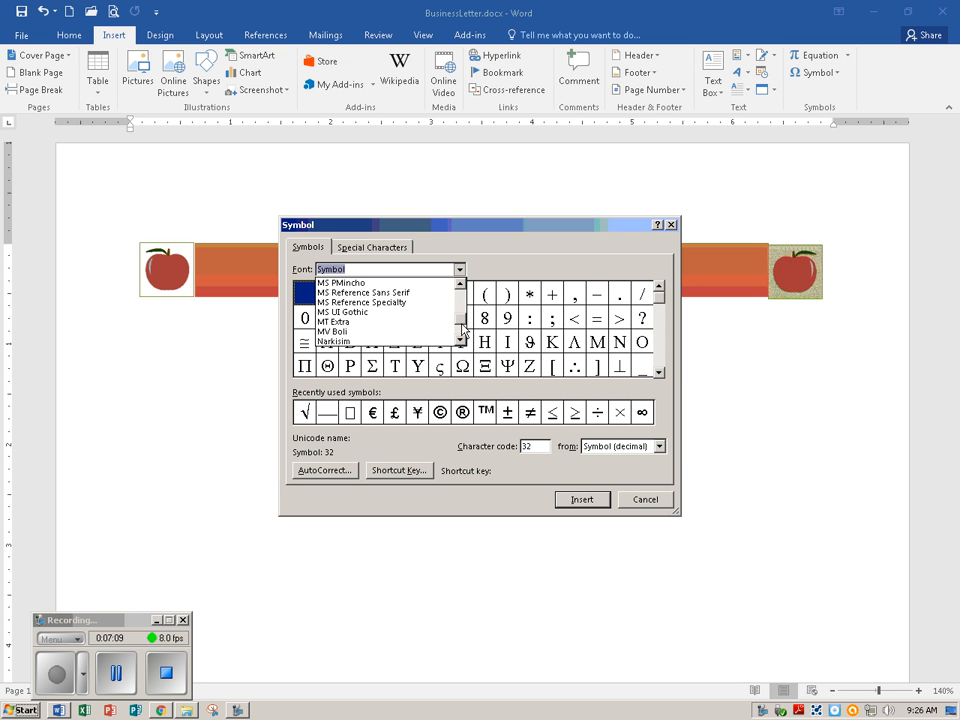
{"action": "scroll", "coordinate": [463, 338], "scroll_direction": "down", "scroll_amount": 2}
{"action": "left_click", "coordinate": [462, 342]}
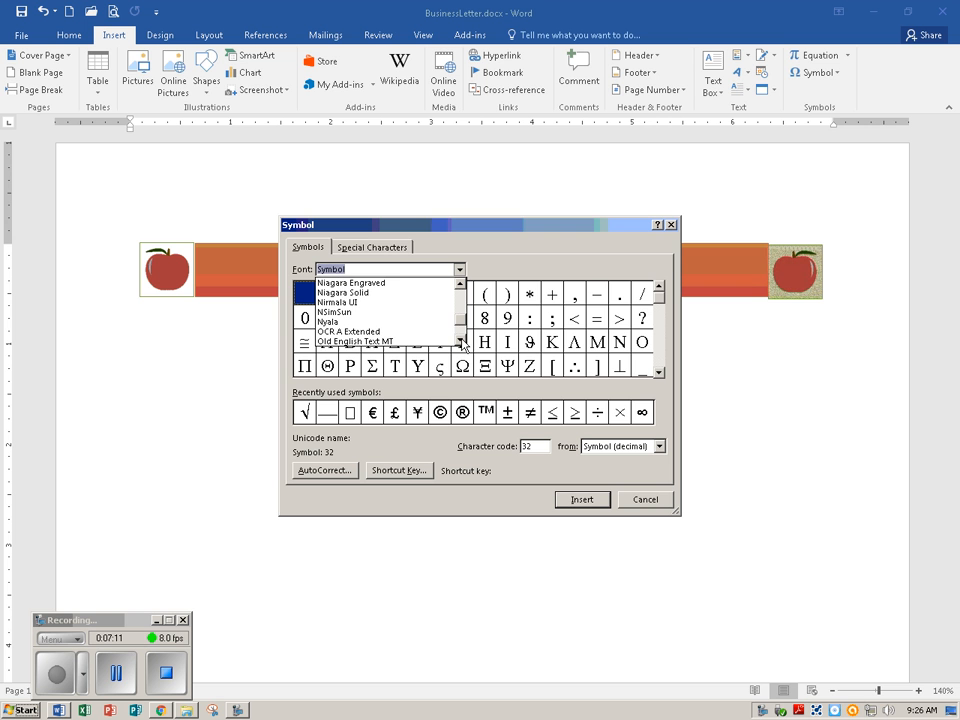
{"action": "left_click", "coordinate": [462, 342]}
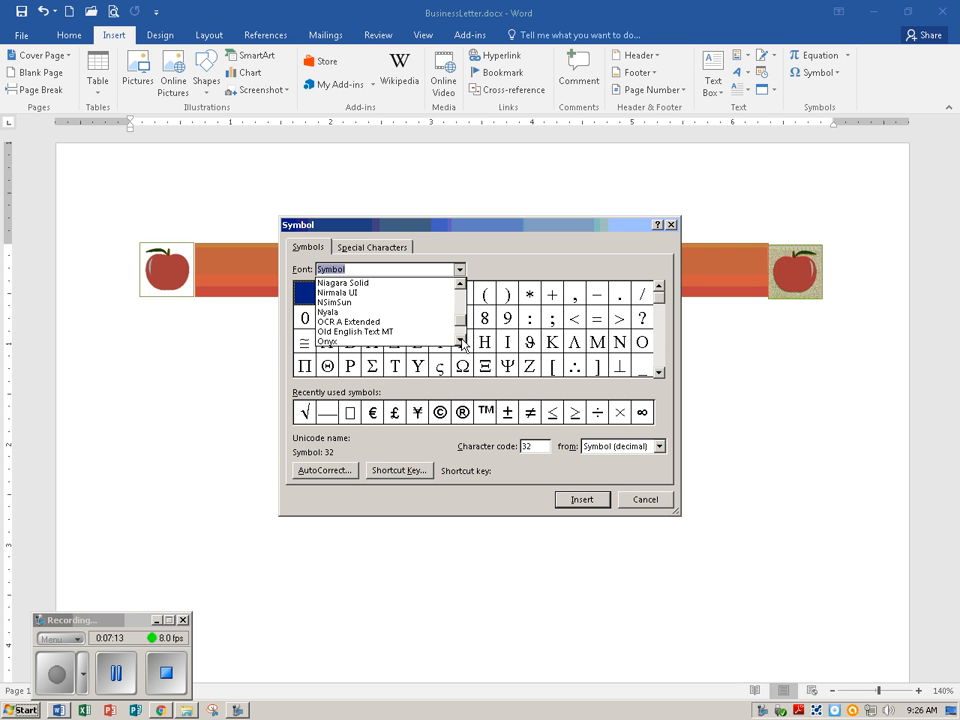
{"action": "left_click_drag", "start_coordinate": [462, 326], "coordinate": [462, 284]}
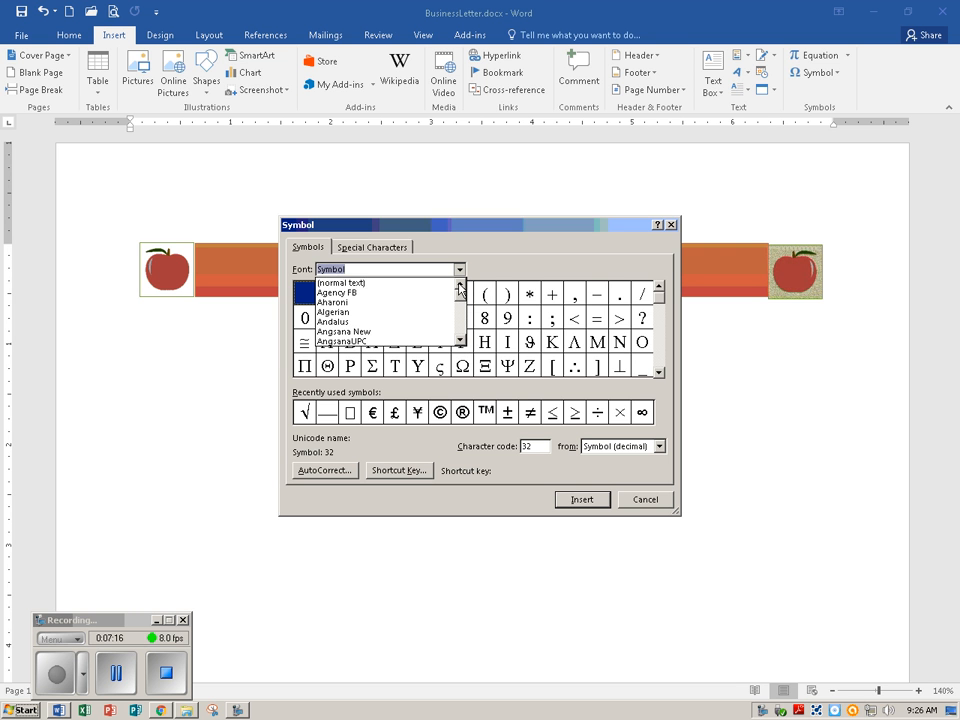
{"action": "left_click", "coordinate": [380, 284]}
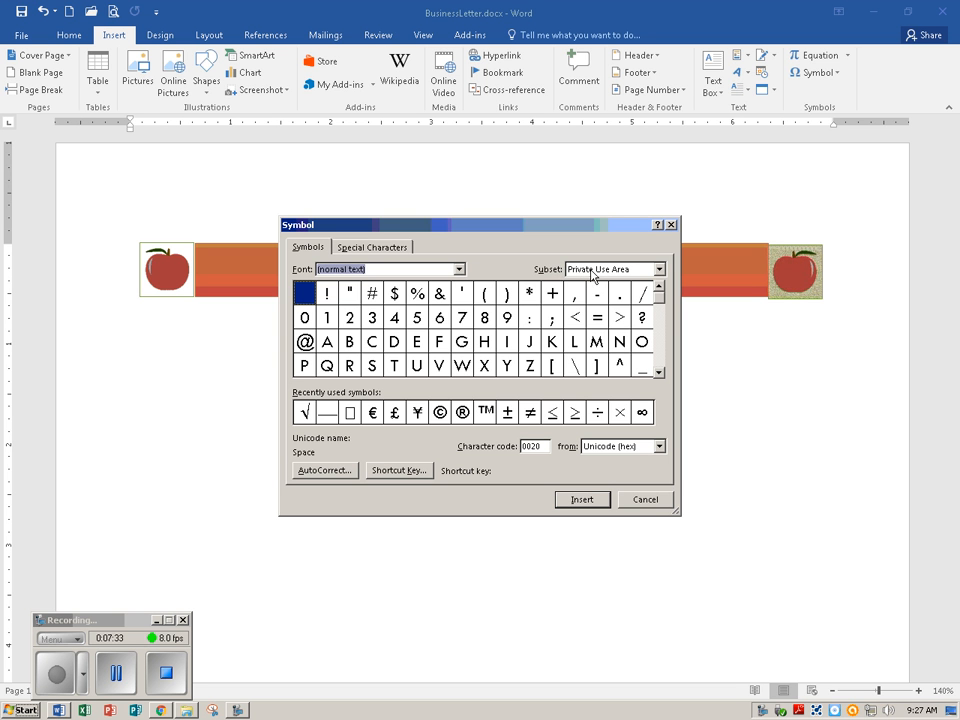
Insert the Bullet symbol (character code 2022) from the General Punctuation subset after the ZIP code and close the dialog
{"action": "left_click", "coordinate": [660, 270]}
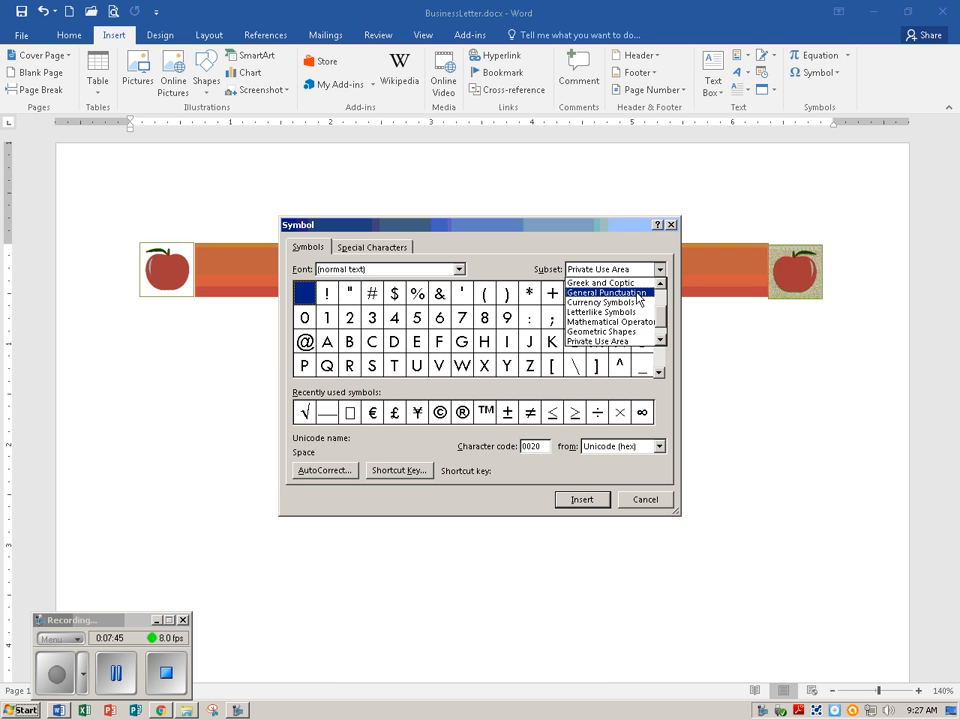
{"action": "left_click", "coordinate": [636, 293]}
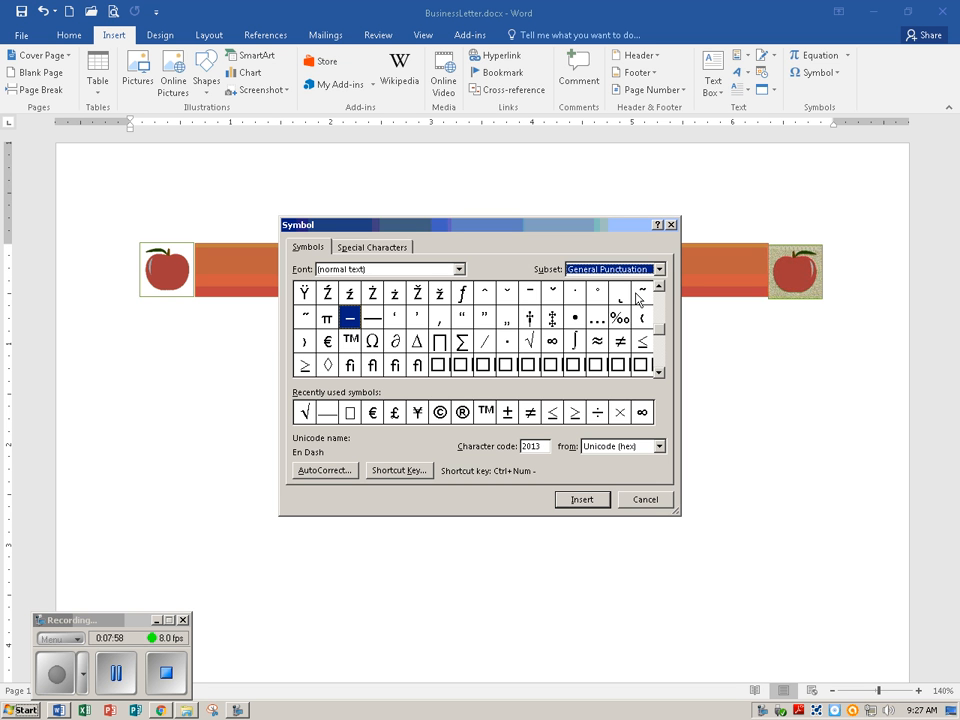
{"action": "left_click", "coordinate": [578, 320]}
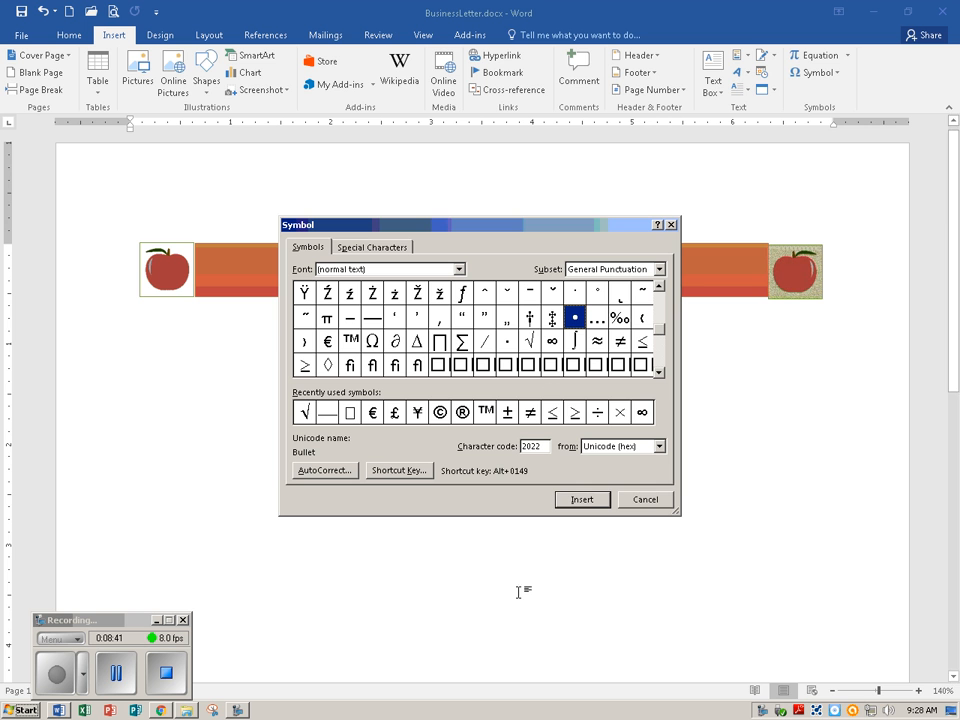
{"action": "left_click", "coordinate": [581, 502]}
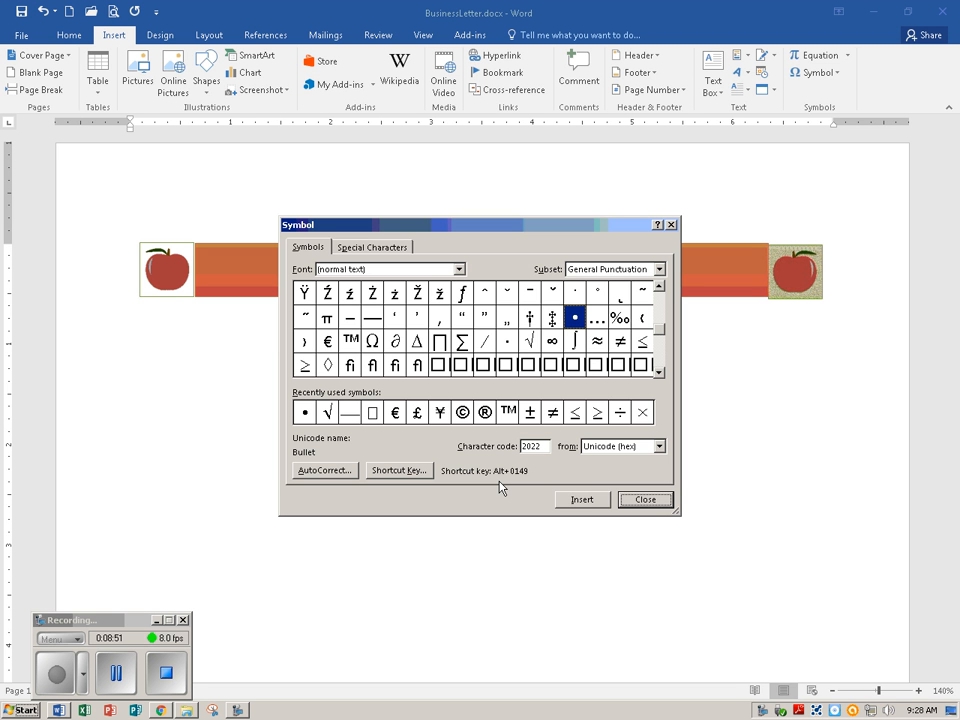
{"action": "left_click", "coordinate": [637, 502]}
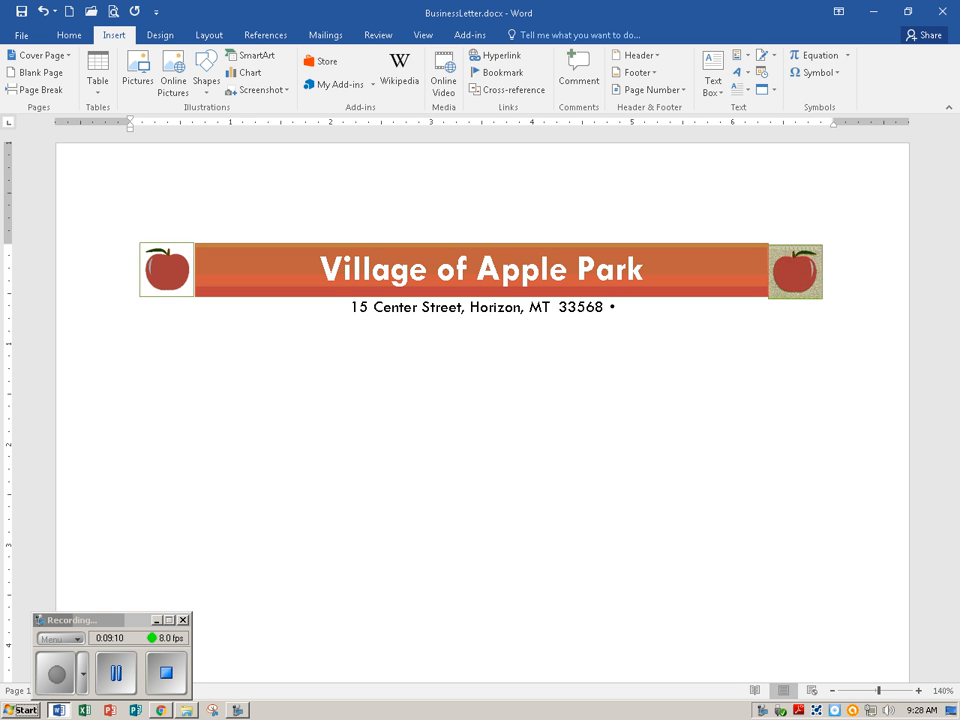
Add the label "Phone:" and the village's phone number after the bullet on the address line
{"action": "type", "text": "P"}
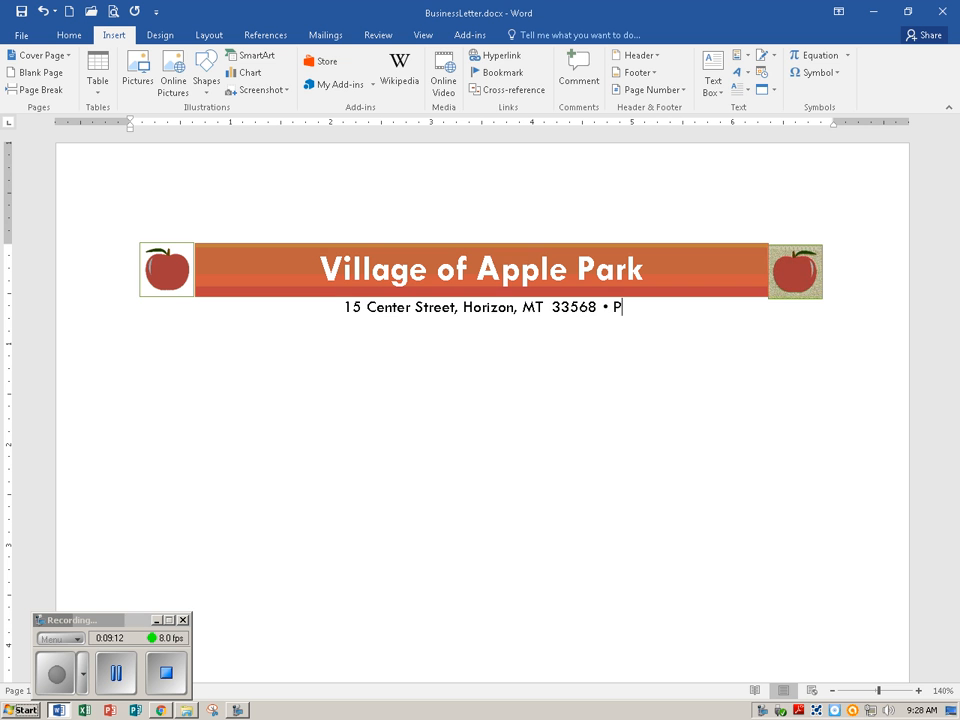
{"action": "type", "text": "hone:"}
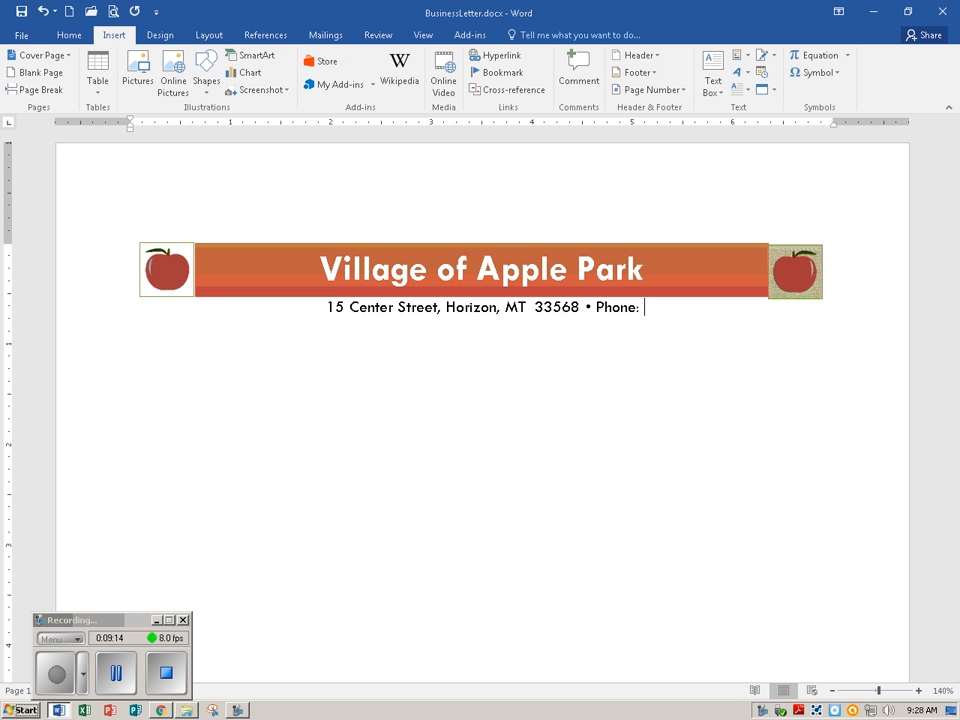
{"action": "type", "text": " ("}
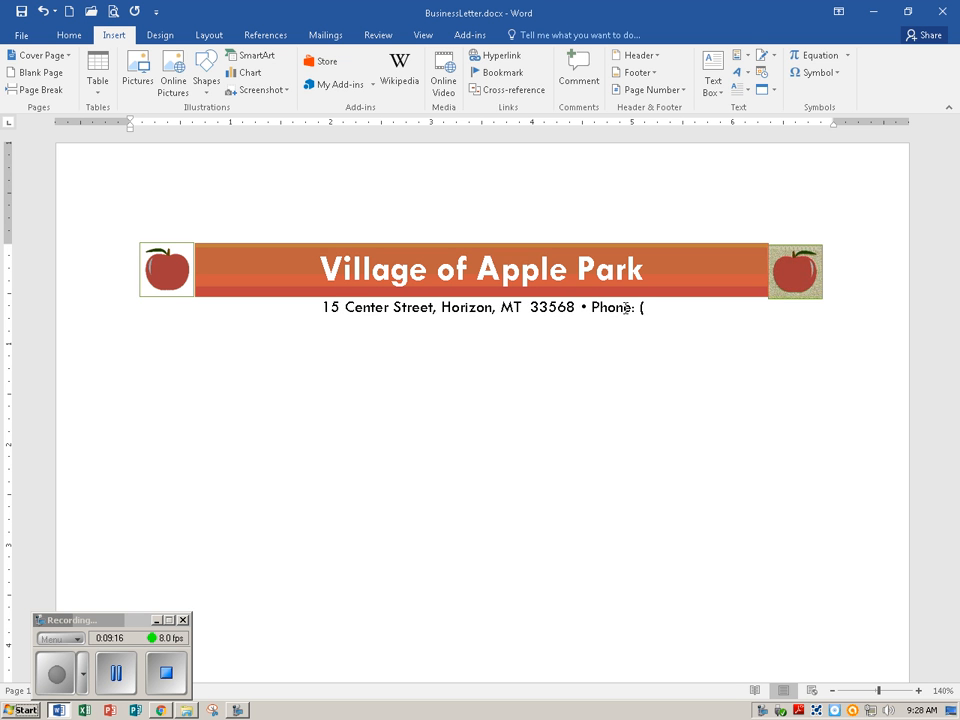
{"action": "type", "text": "87"}
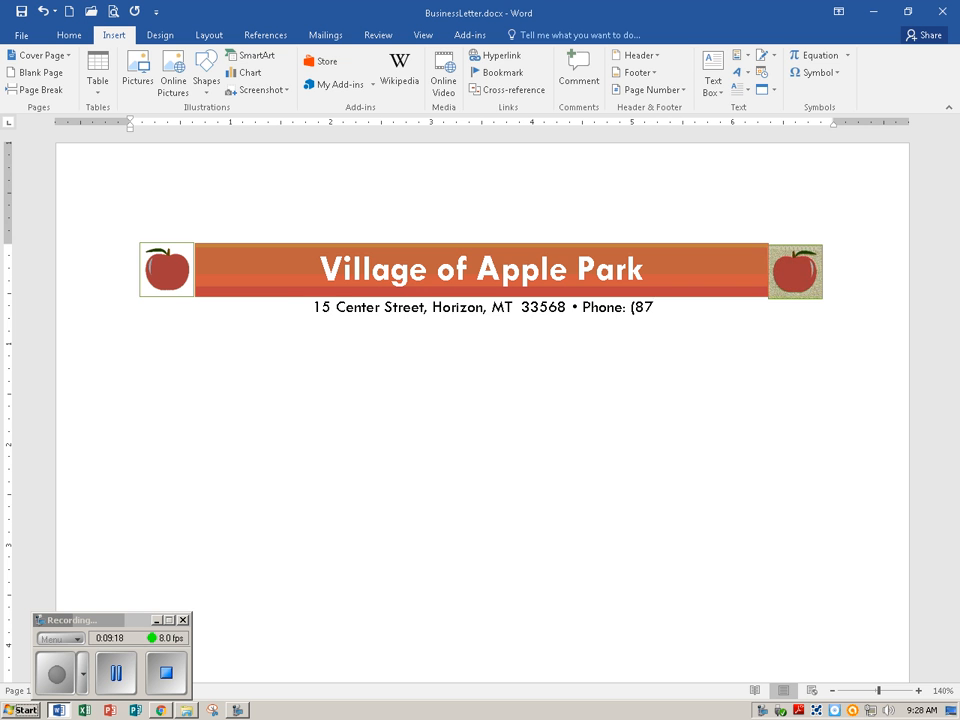
{"action": "type", "text": "0) "}
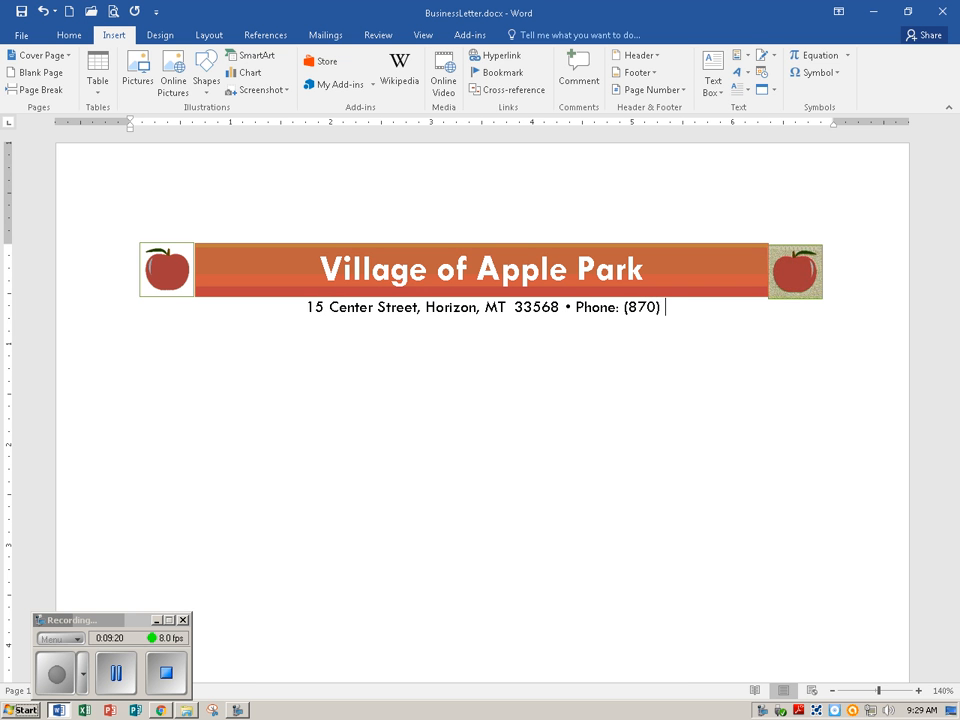
{"action": "type", "text": "555"}
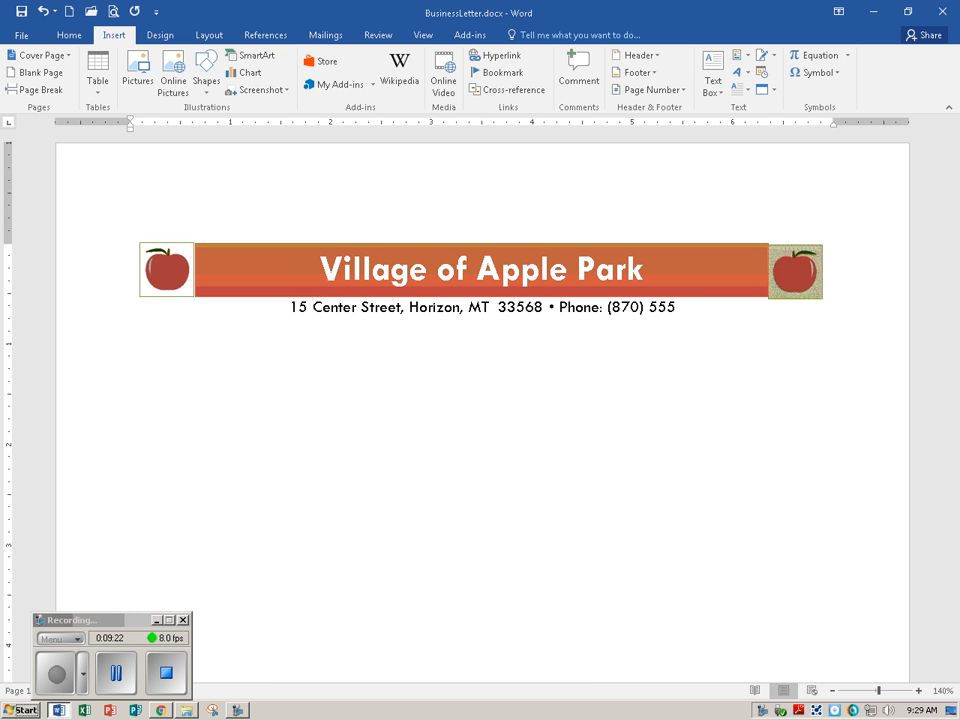
{"action": "type", "text": "-44"}
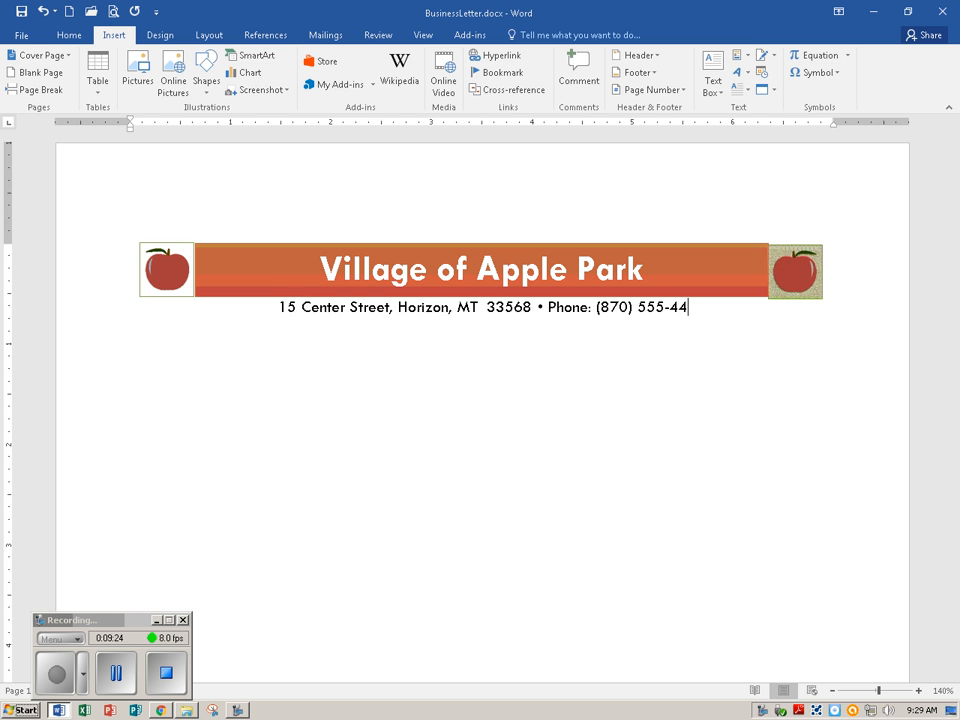
{"action": "type", "text": "00"}
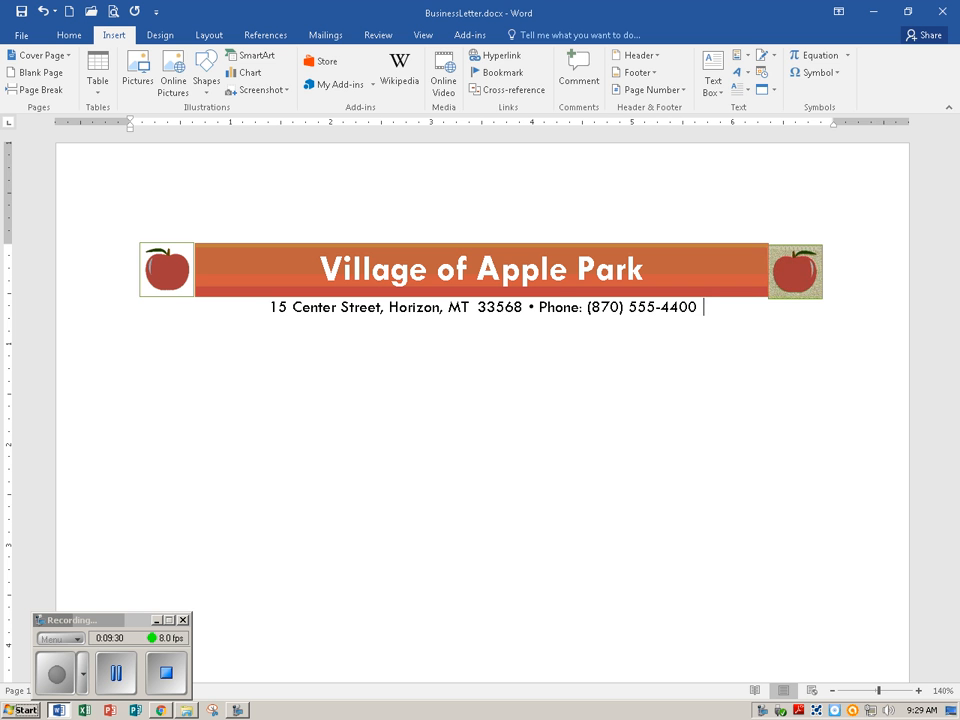
Insert a recently used Bullet symbol after the phone number and save the document
{"action": "left_click", "coordinate": [828, 73]}
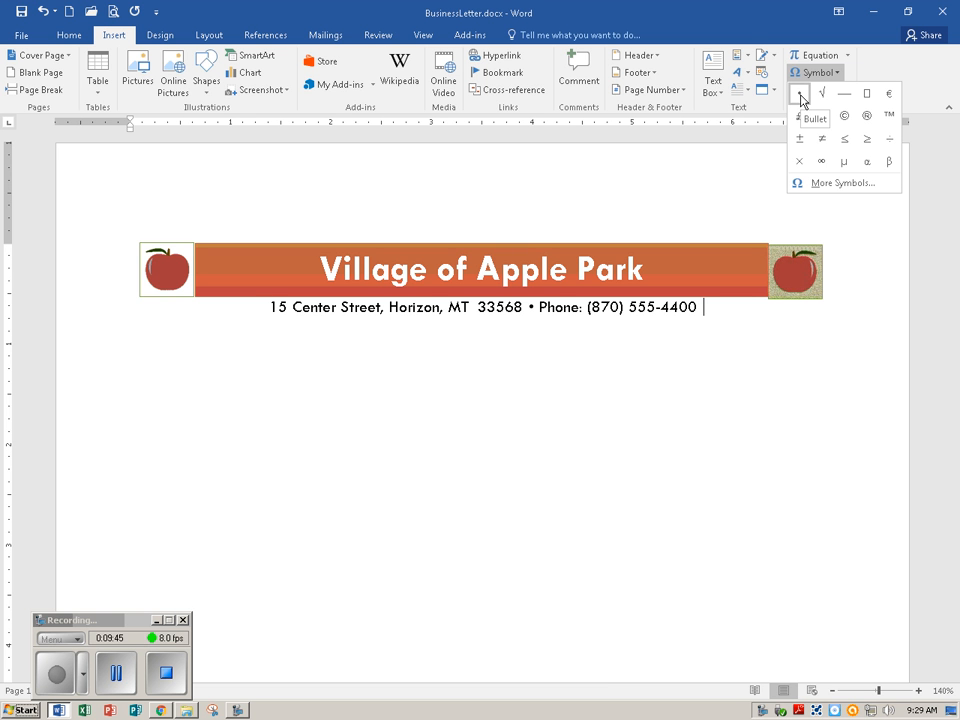
{"action": "left_click", "coordinate": [800, 95]}
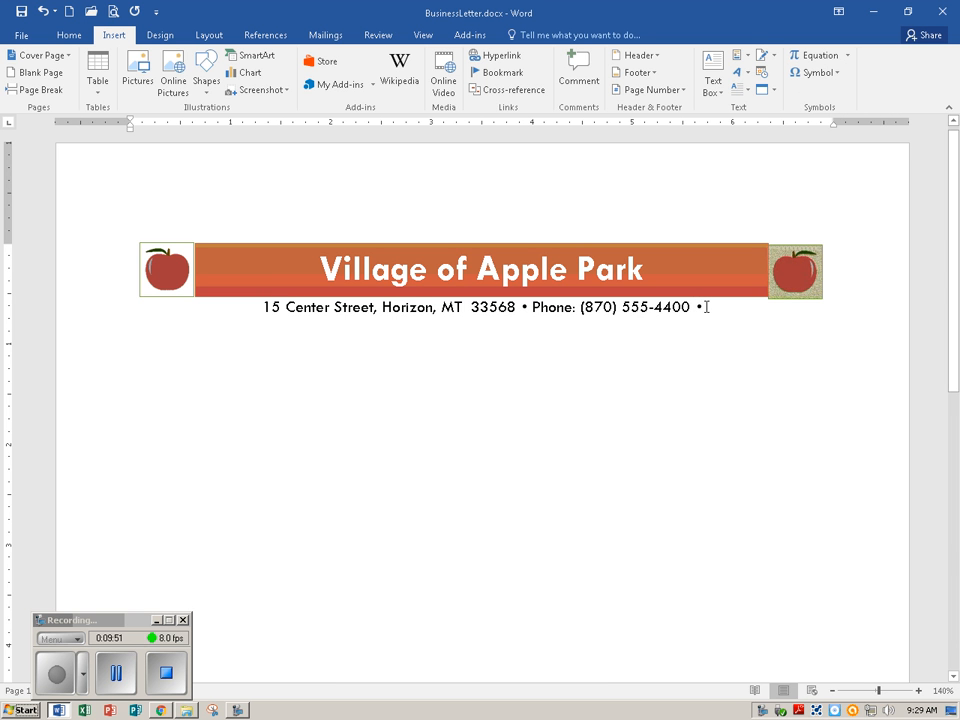
{"action": "left_click", "coordinate": [21, 12]}
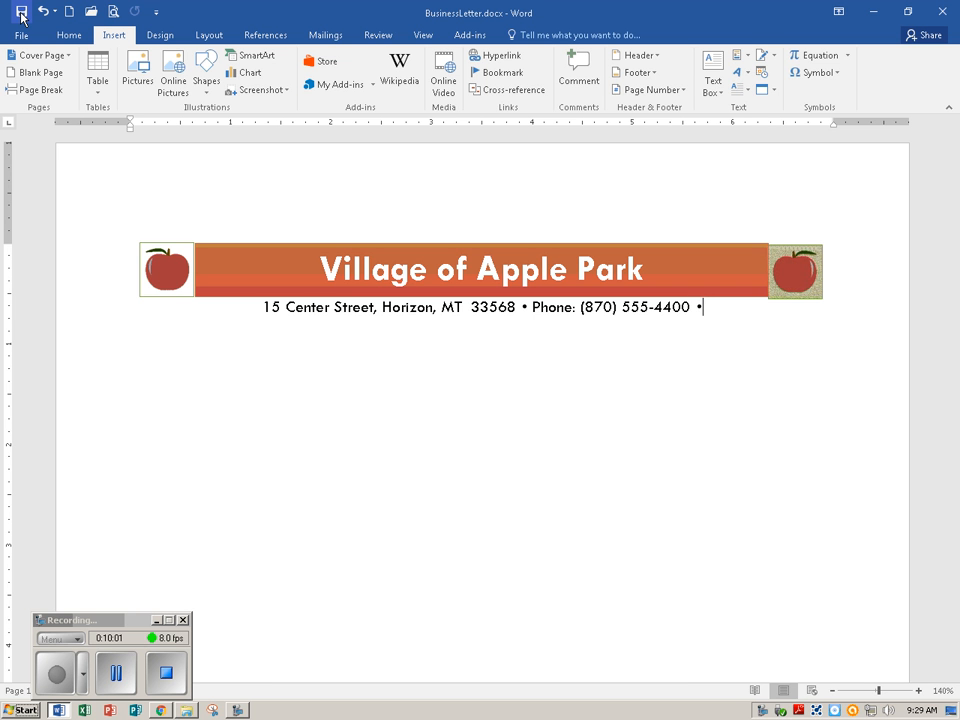
Add the label "Email:" and the village's email address after the last bullet on the address line, and save the document
{"action": "type", "text": "Ema"}
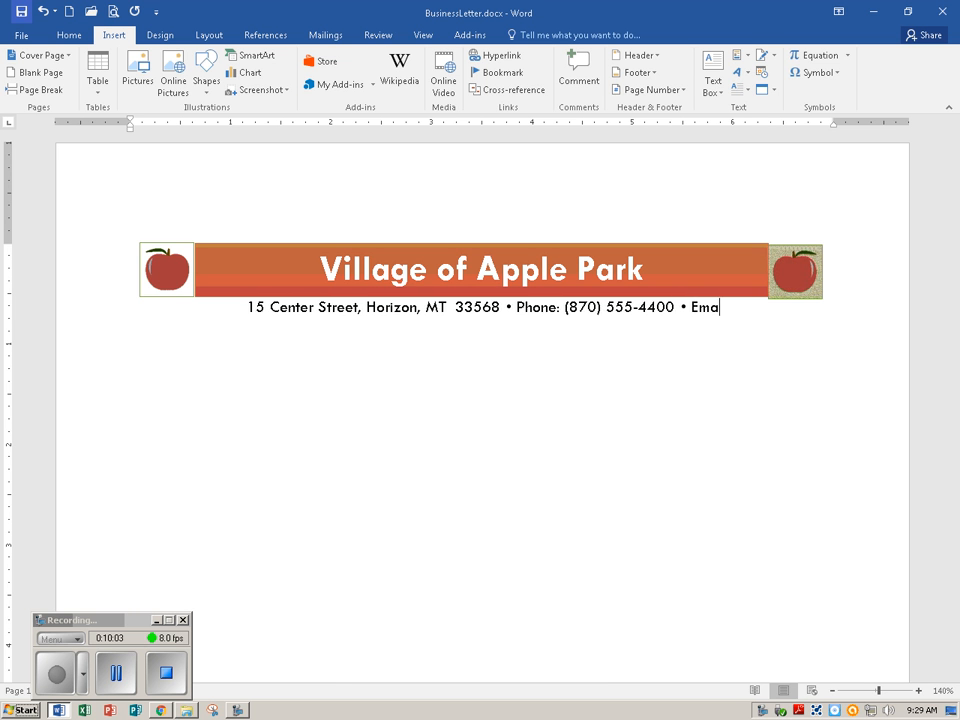
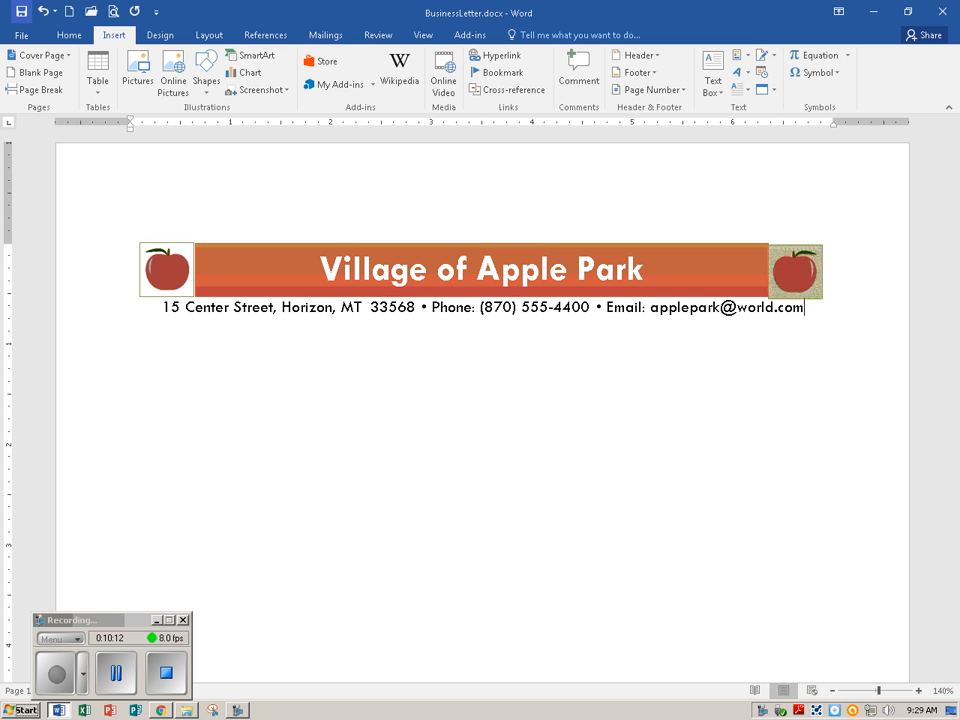
{"action": "left_click", "coordinate": [19, 14]}
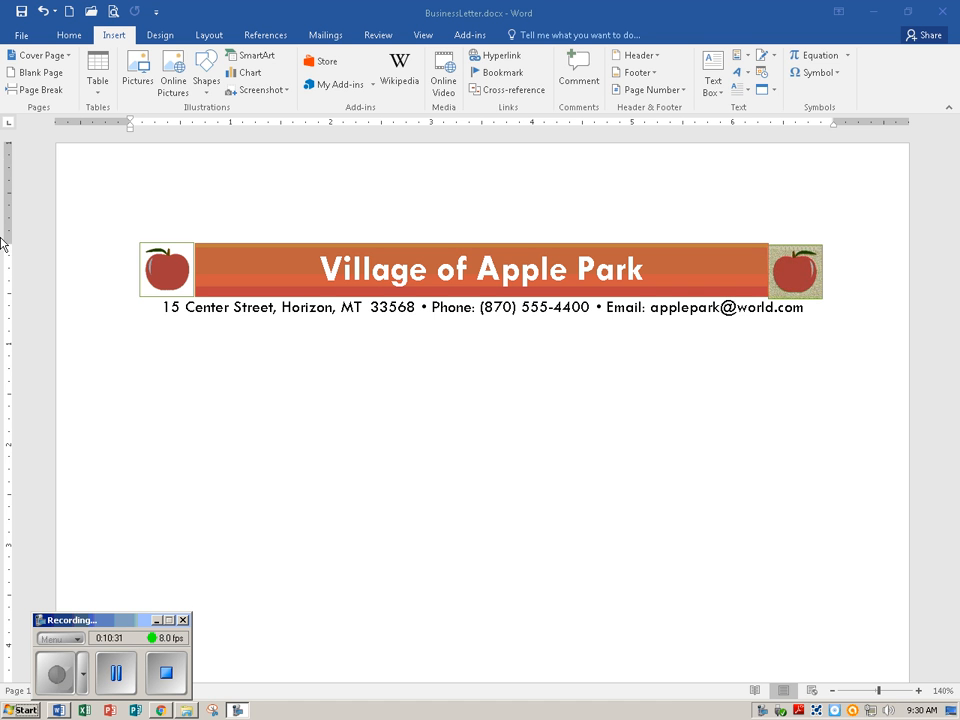
Apply a bottom border to the address line paragraph
{"action": "left_click", "coordinate": [73, 36]}
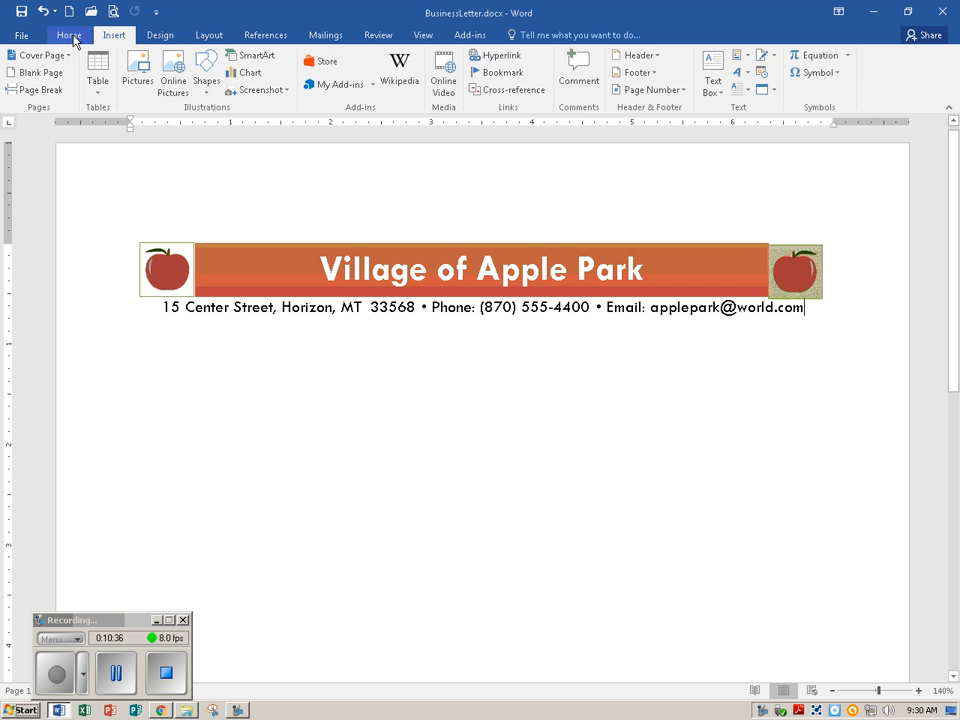
{"action": "left_click", "coordinate": [69, 36]}
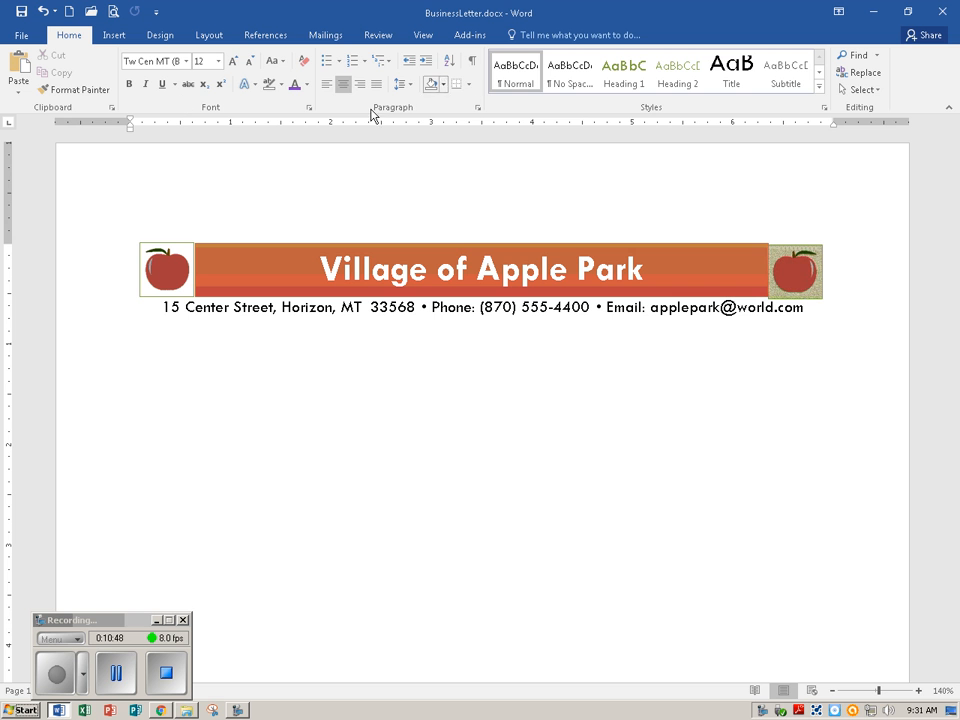
{"action": "left_click", "coordinate": [469, 87]}
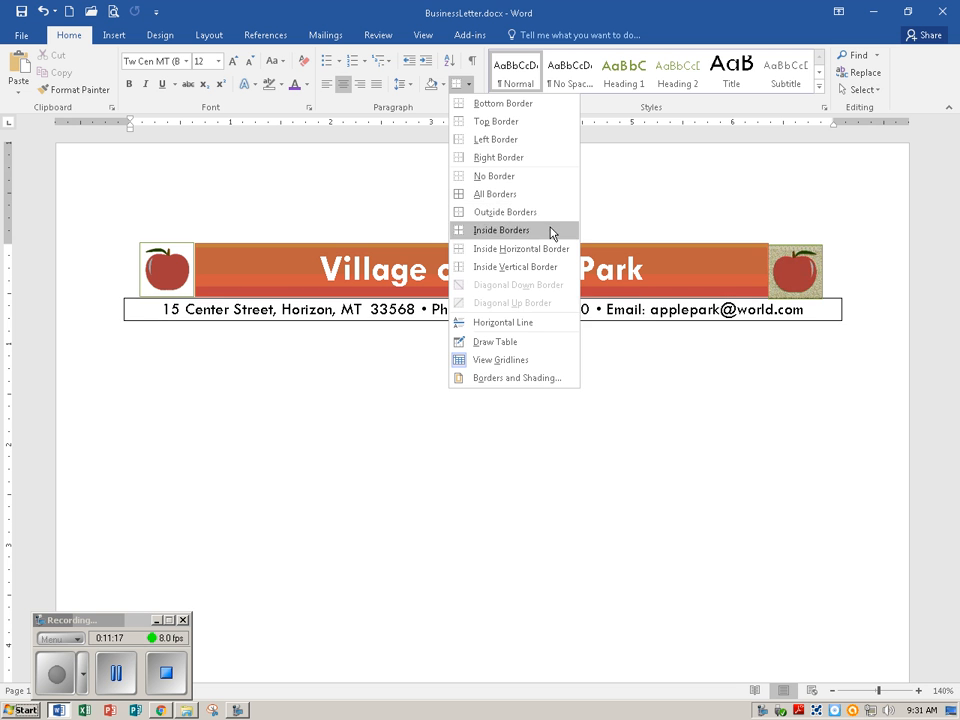
{"action": "left_click", "coordinate": [538, 104]}
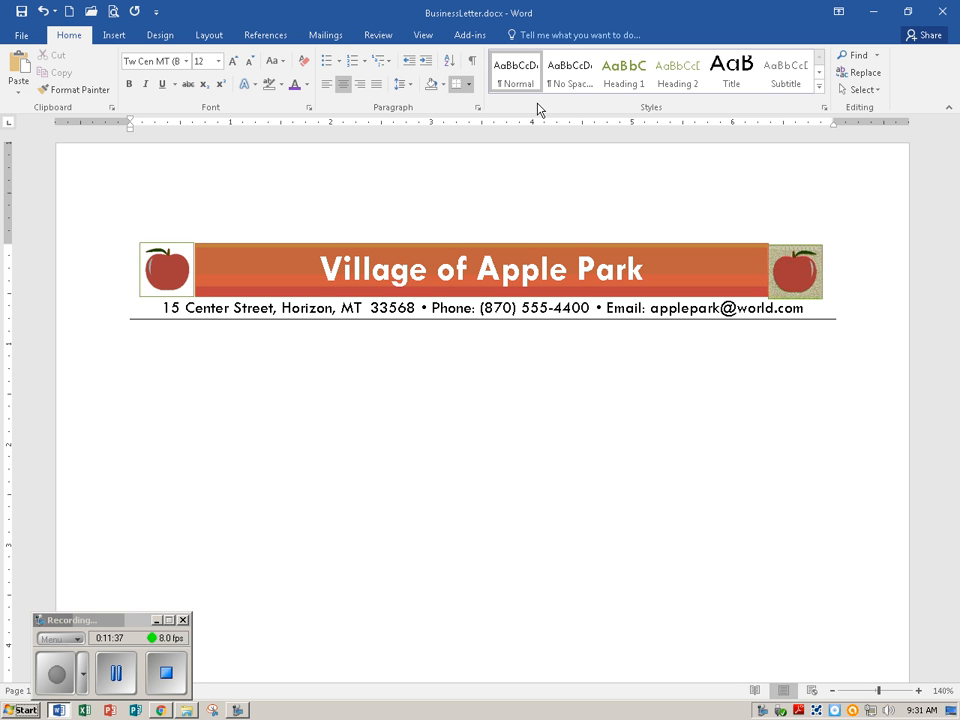
Start a new paragraph after the email address, clear all its formatting, and save the document
{"action": "left_click", "coordinate": [815, 316]}
{"action": "key", "text": "Return"}
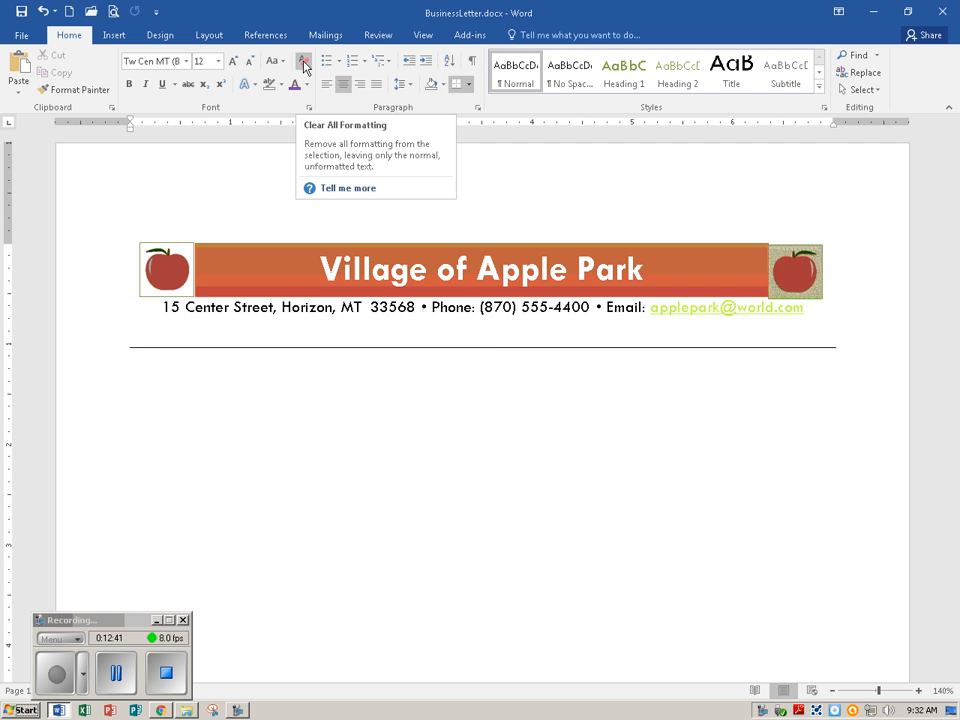
{"action": "left_click", "coordinate": [305, 67]}
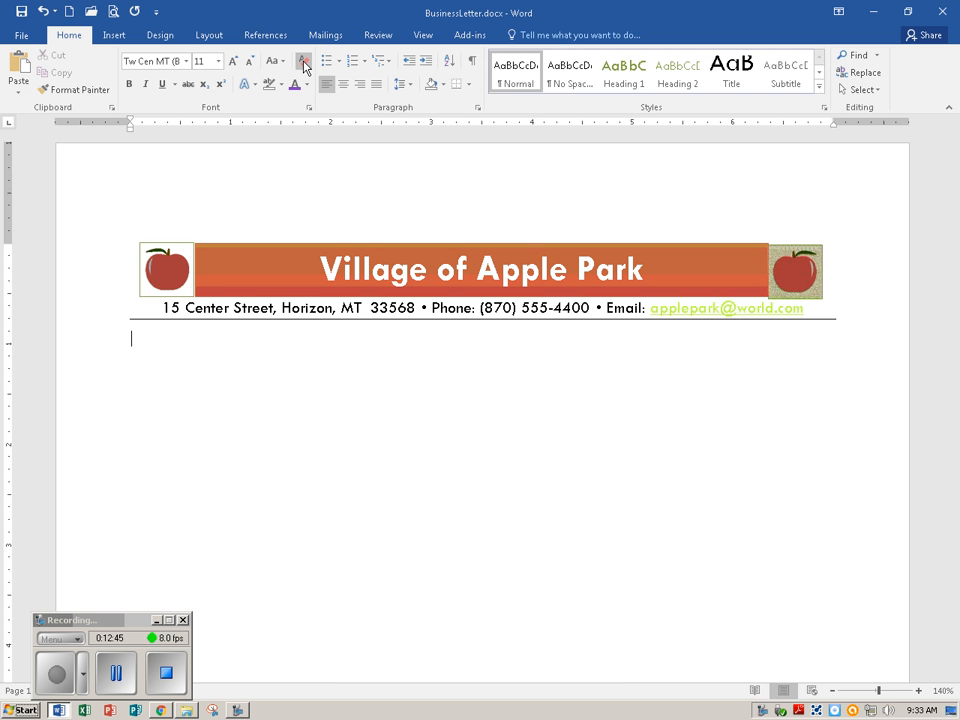
{"action": "left_click", "coordinate": [21, 12]}
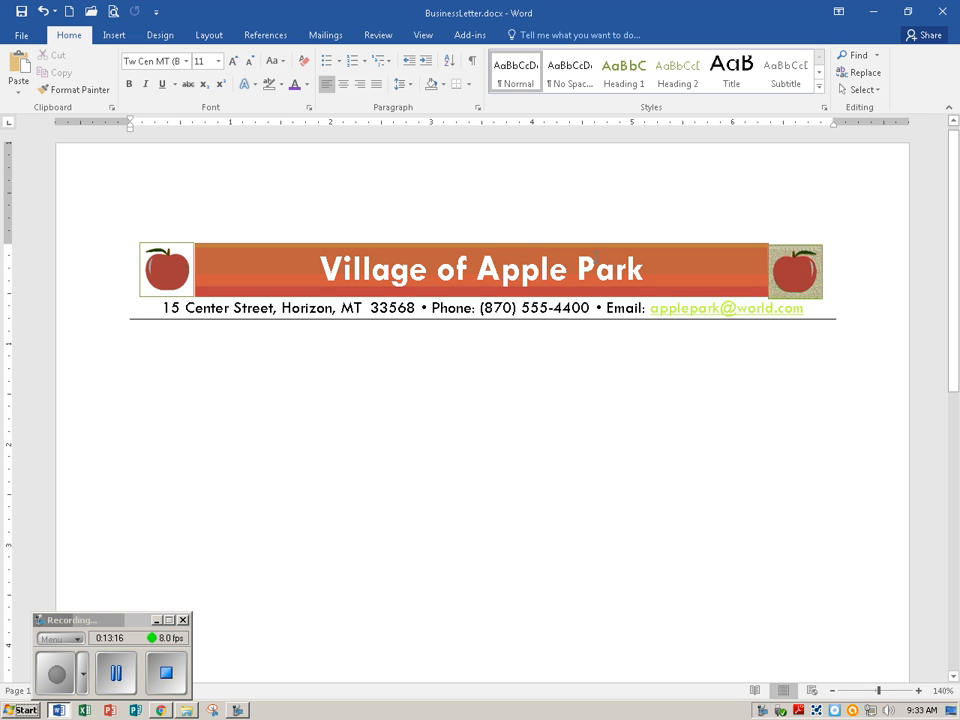
Remove the hyperlink from the email address and place the insertion point on the blank line below the border
{"action": "right_click", "coordinate": [716, 308]}
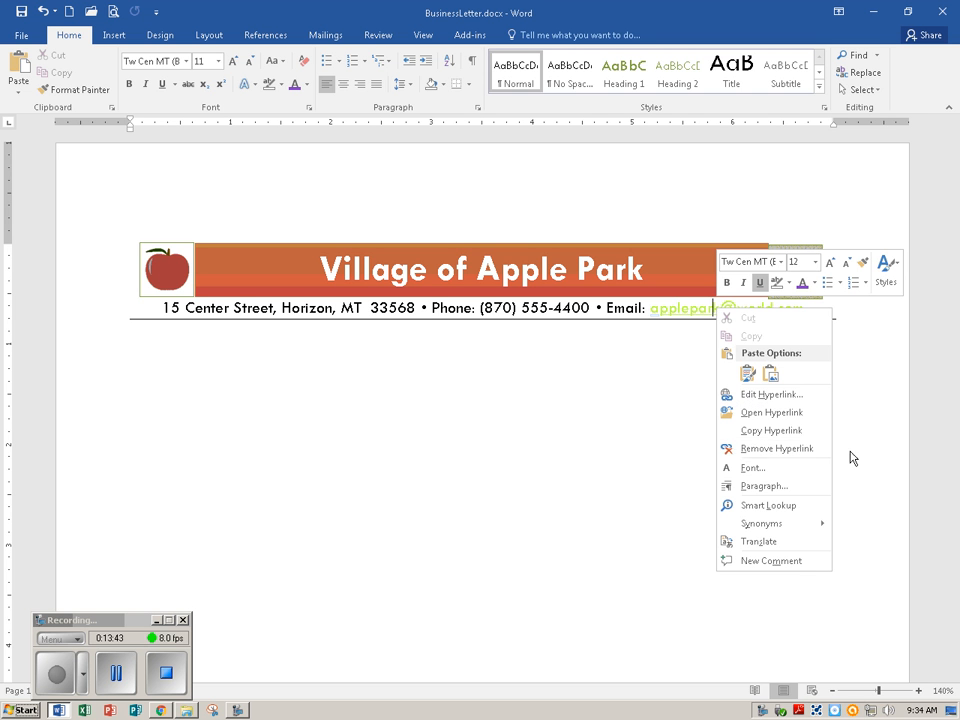
{"action": "left_click", "coordinate": [798, 448]}
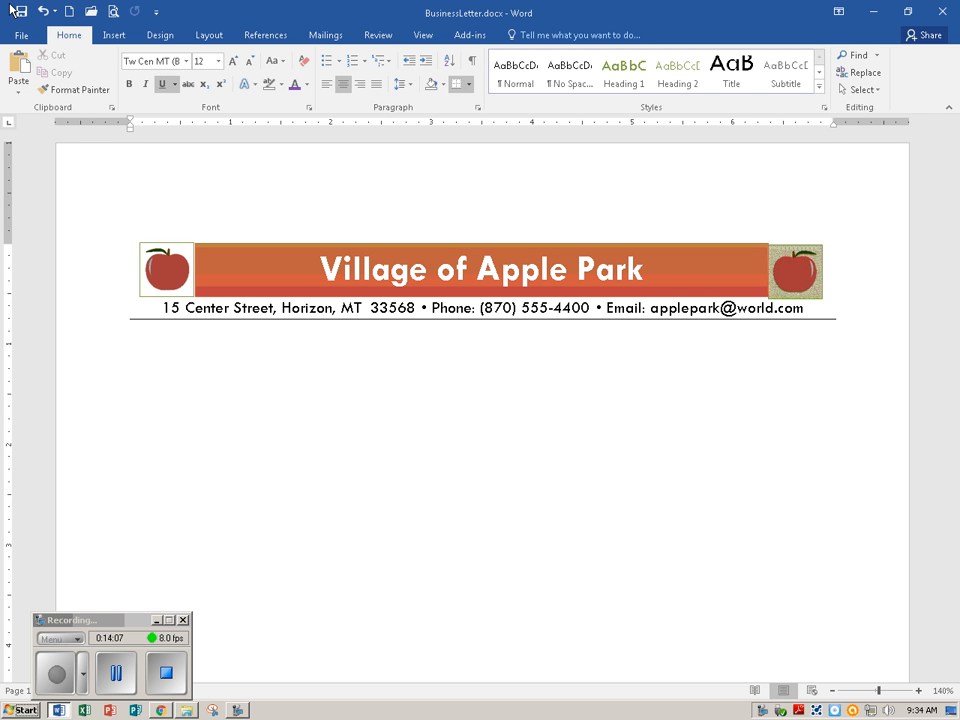
{"action": "left_click", "coordinate": [122, 687]}
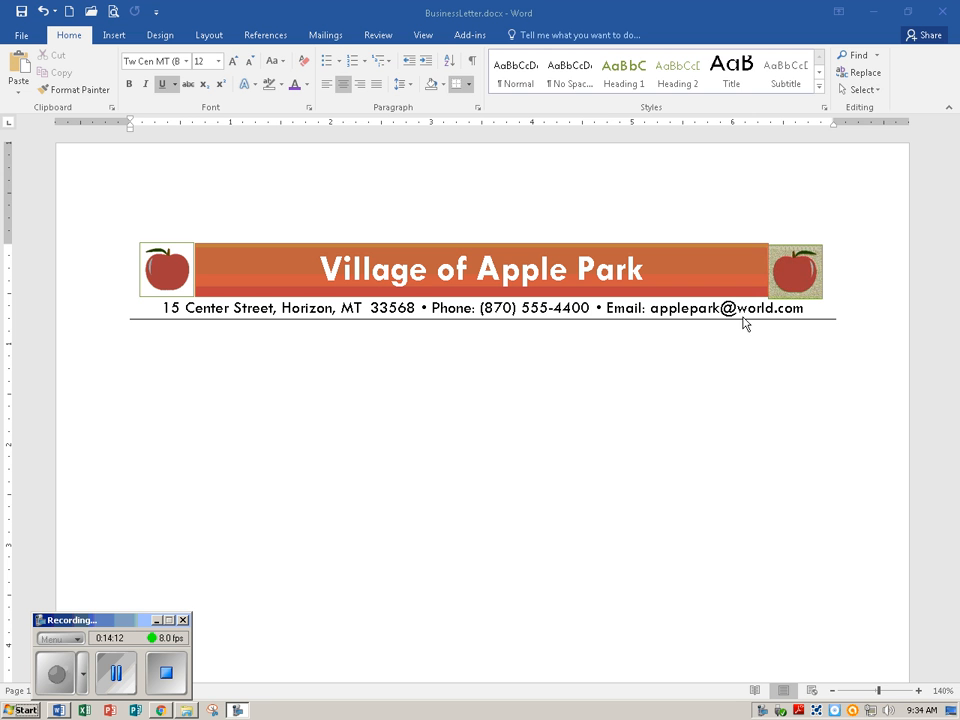
{"action": "left_click", "coordinate": [139, 343]}
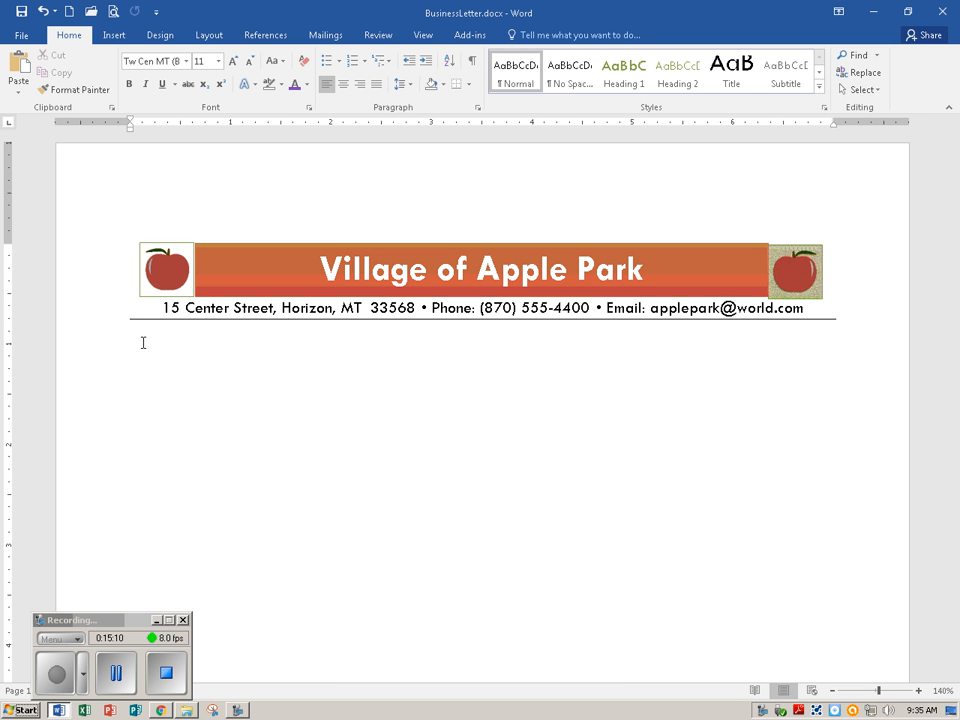
{"action": "left_click", "coordinate": [126, 673]}
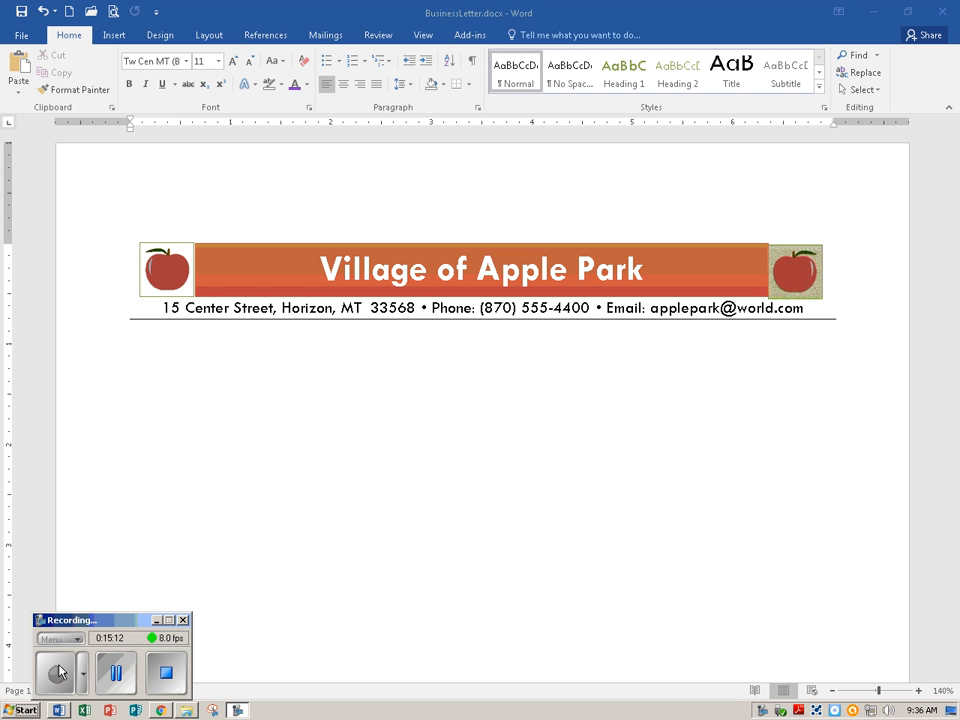